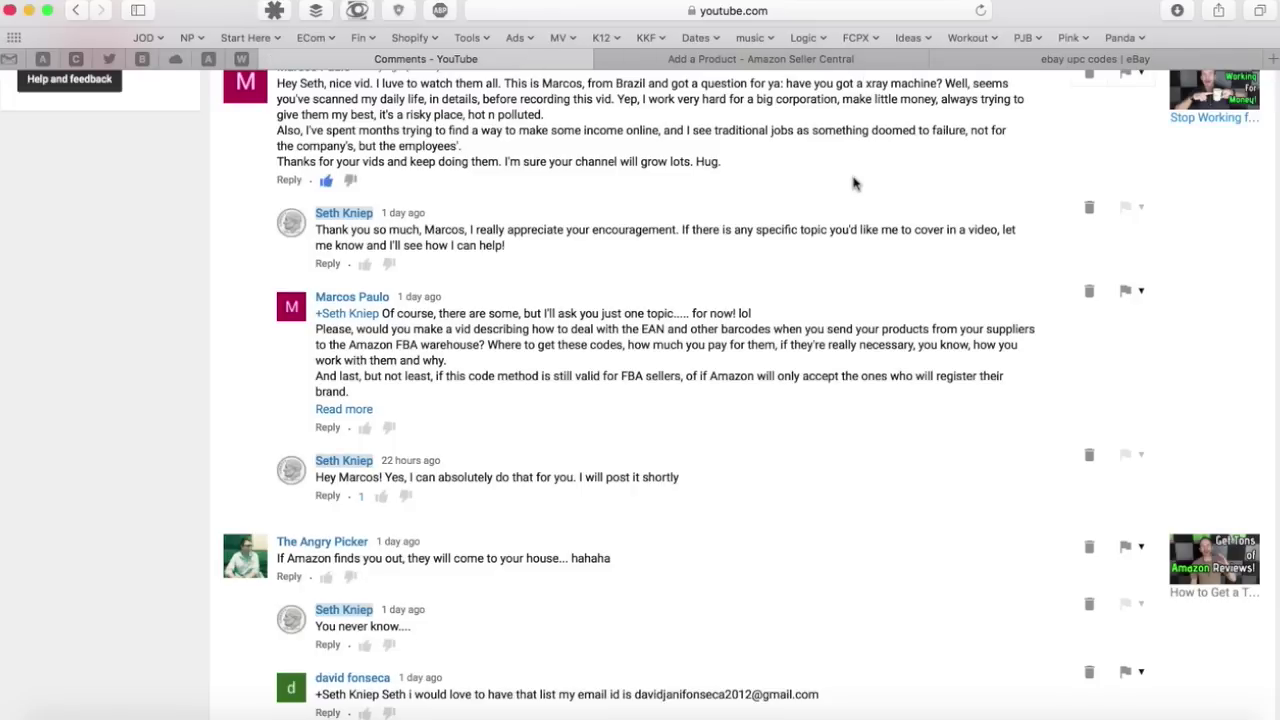
Step: Read the viewer's comments, highlighting the question about EAN barcodes, where to get codes, their cost and FBA validity
{"action": "scroll", "coordinate": [853, 183], "scroll_direction": "up", "scroll_amount": 1}
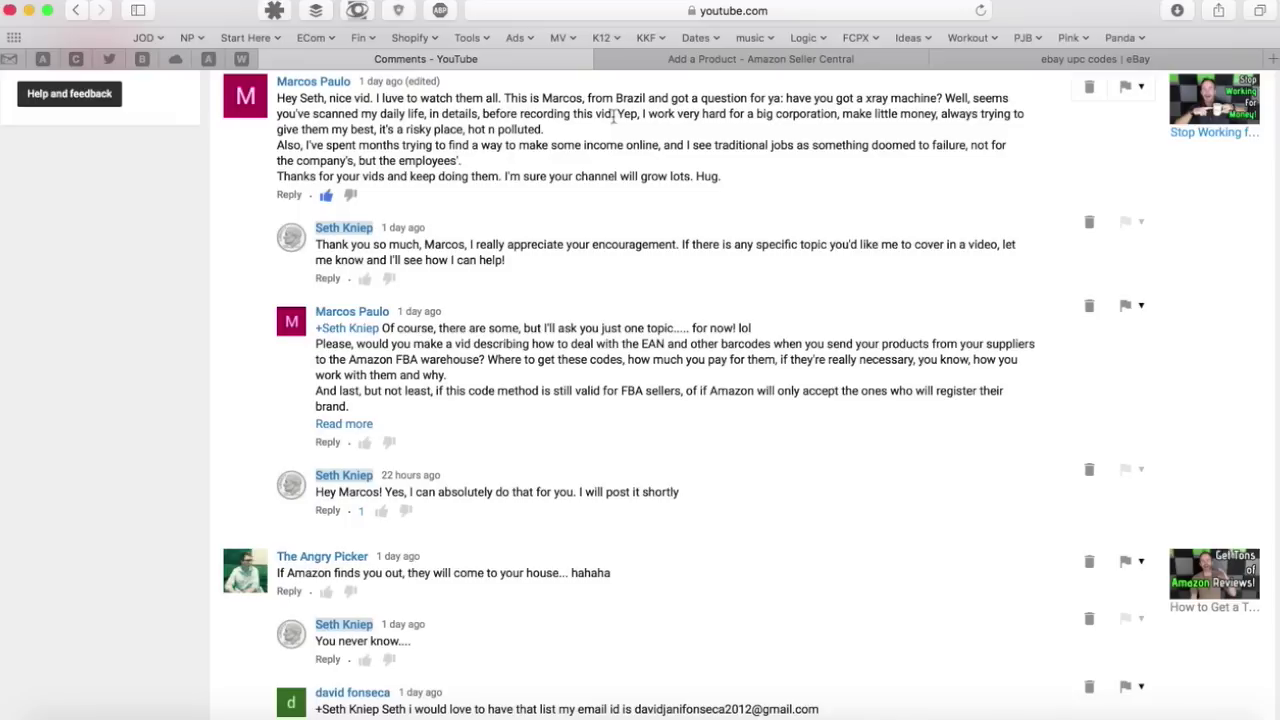
{"action": "mouse_move", "coordinate": [613, 115]}
{"action": "left_mouse_down"}
{"action": "mouse_move", "coordinate": [623, 145]}
{"action": "mouse_move", "coordinate": [618, 131]}
{"action": "left_mouse_up"}
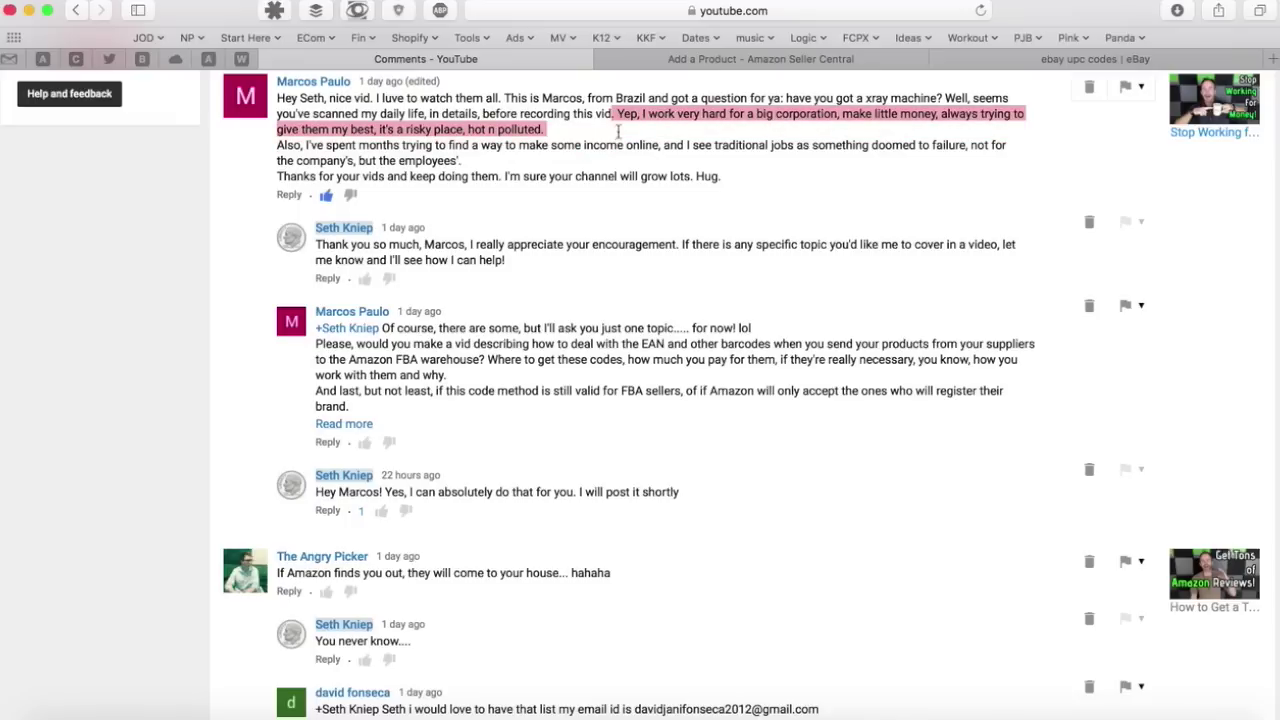
{"action": "left_click", "coordinate": [560, 160]}
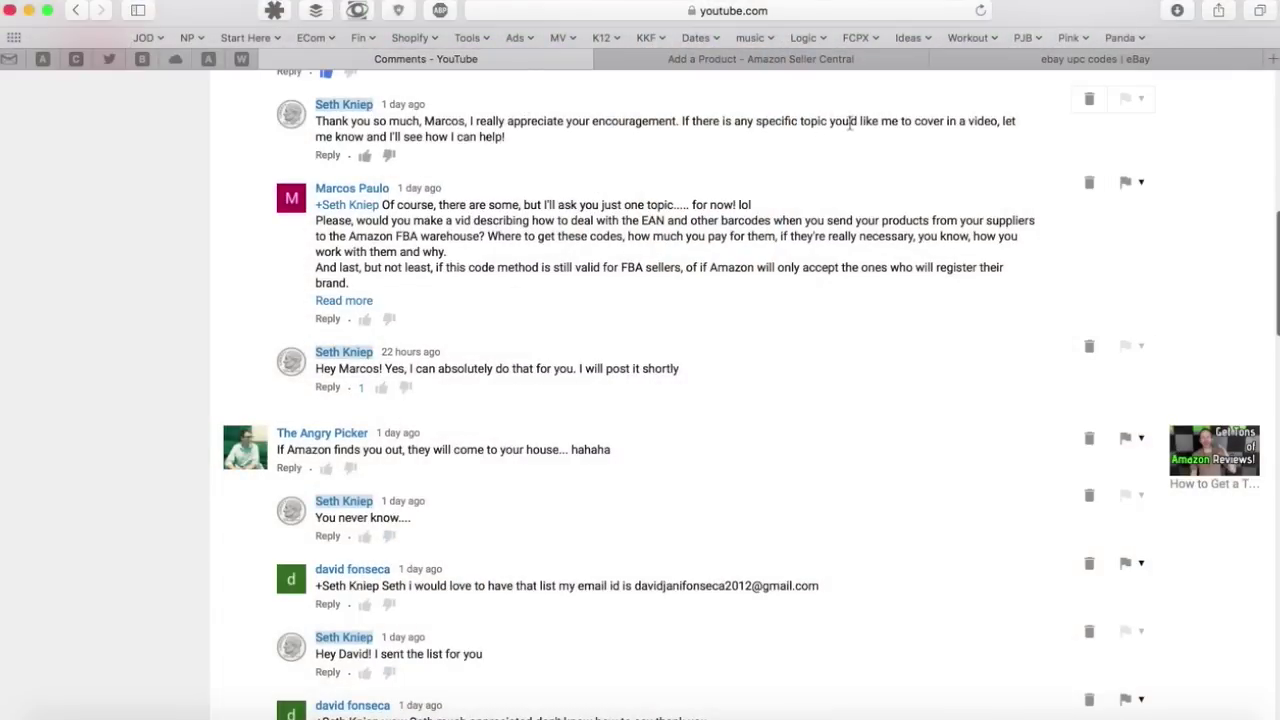
{"action": "scroll", "coordinate": [569, 330], "scroll_direction": "down", "scroll_amount": 2}
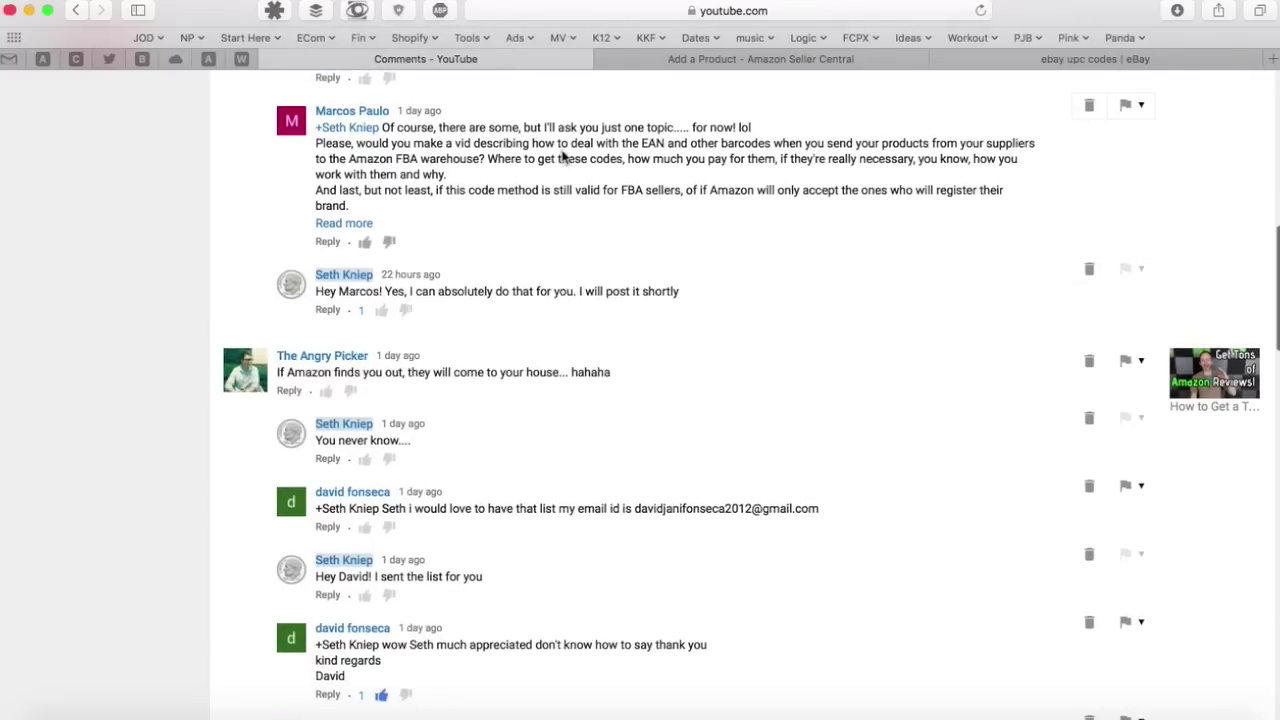
{"action": "left_click_drag", "start_coordinate": [638, 145], "coordinate": [668, 170]}
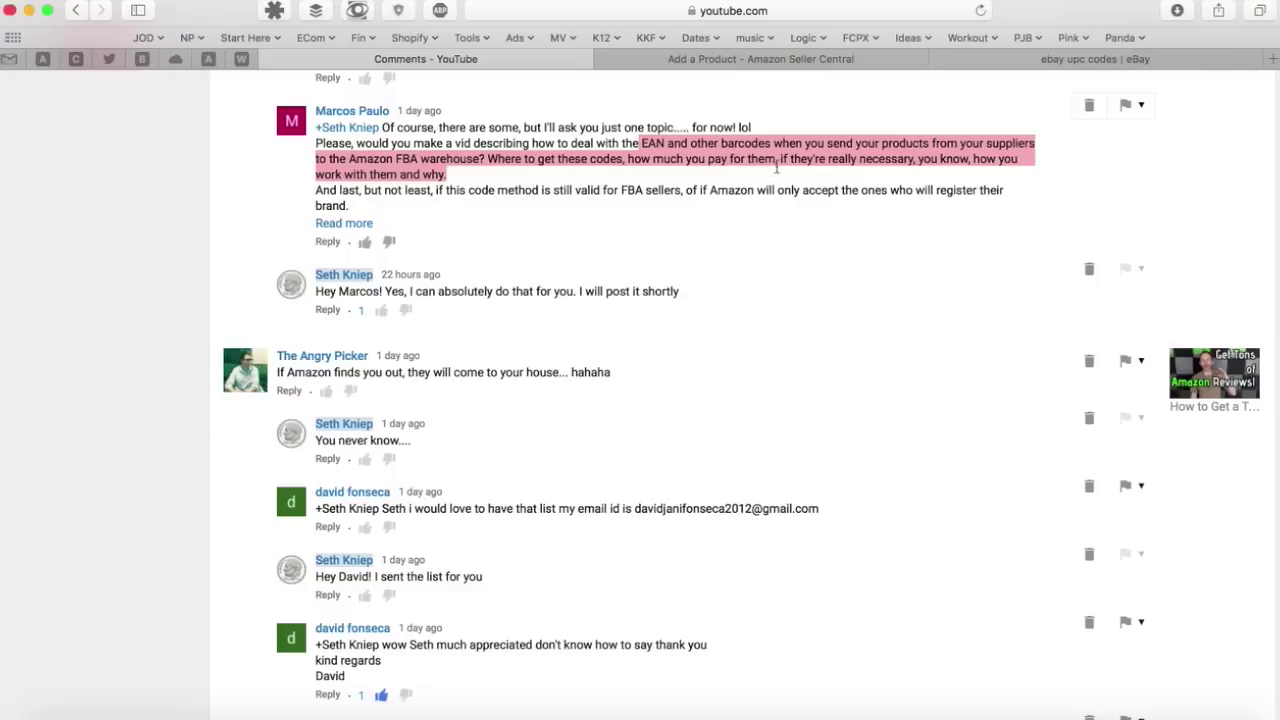
{"action": "left_click_drag", "start_coordinate": [776, 168], "coordinate": [760, 205]}
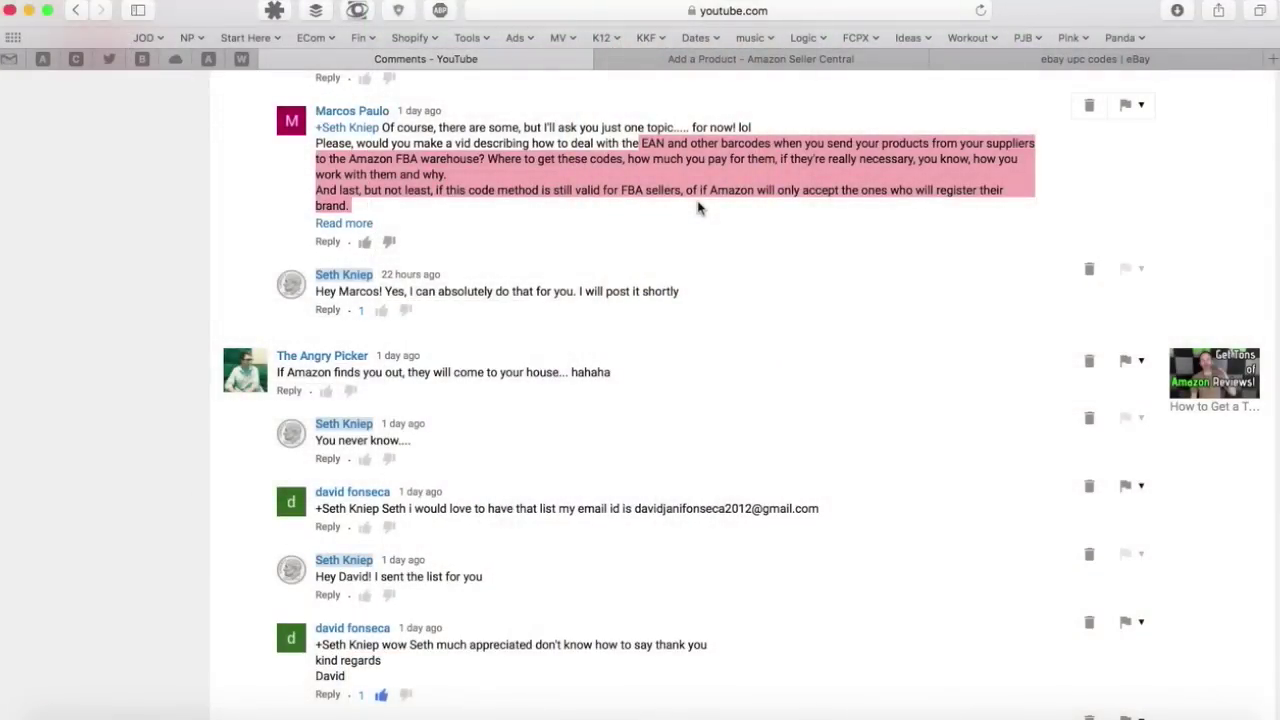
Step: Switch to Amazon Seller Central, search the catalog for "Life Sized Marshmellows" and check the matching products
{"action": "left_click", "coordinate": [743, 60]}
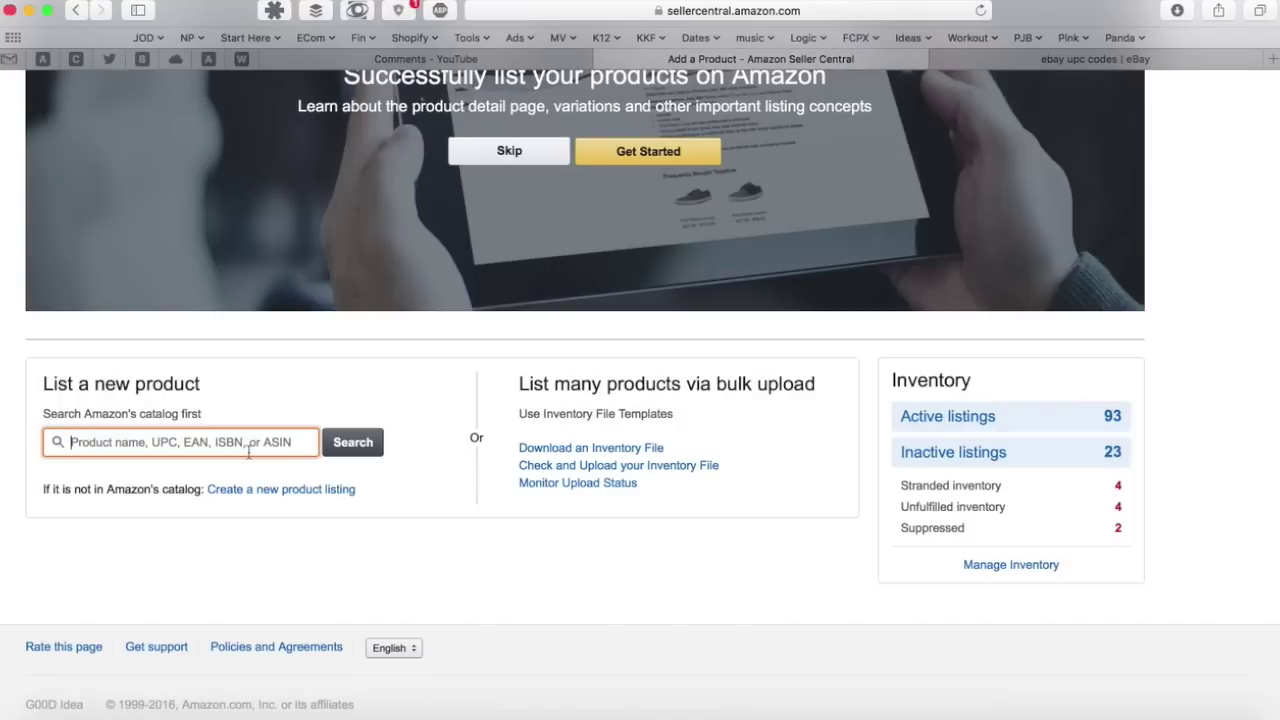
{"action": "type", "text": "Life "}
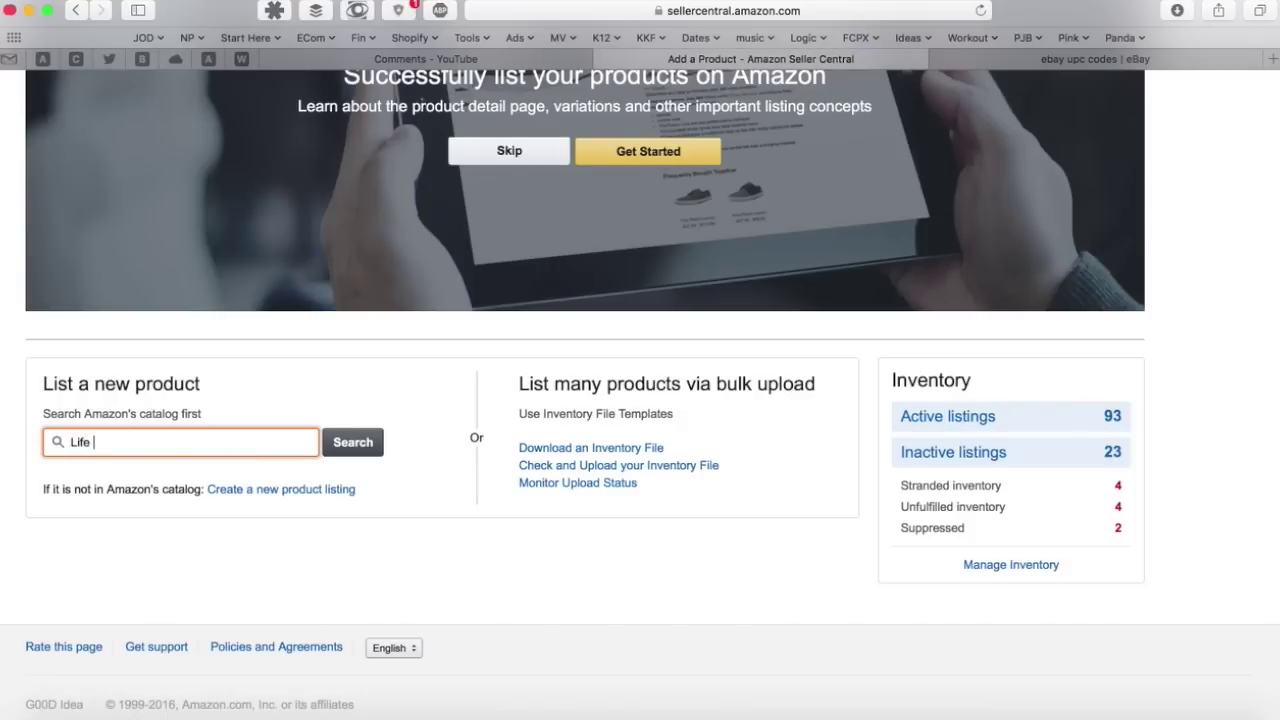
{"action": "type", "text": "Sized Marsham"}
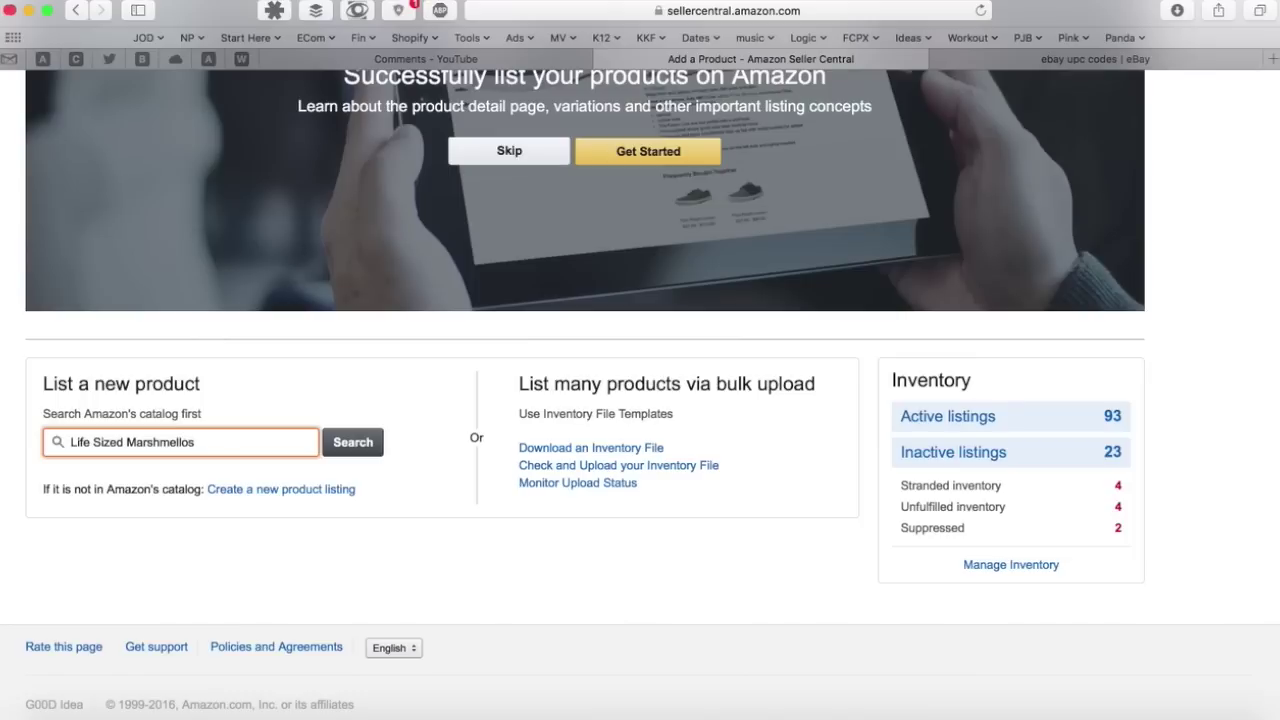
{"action": "type", "text": "ws"}
{"action": "left_click", "coordinate": [356, 454]}
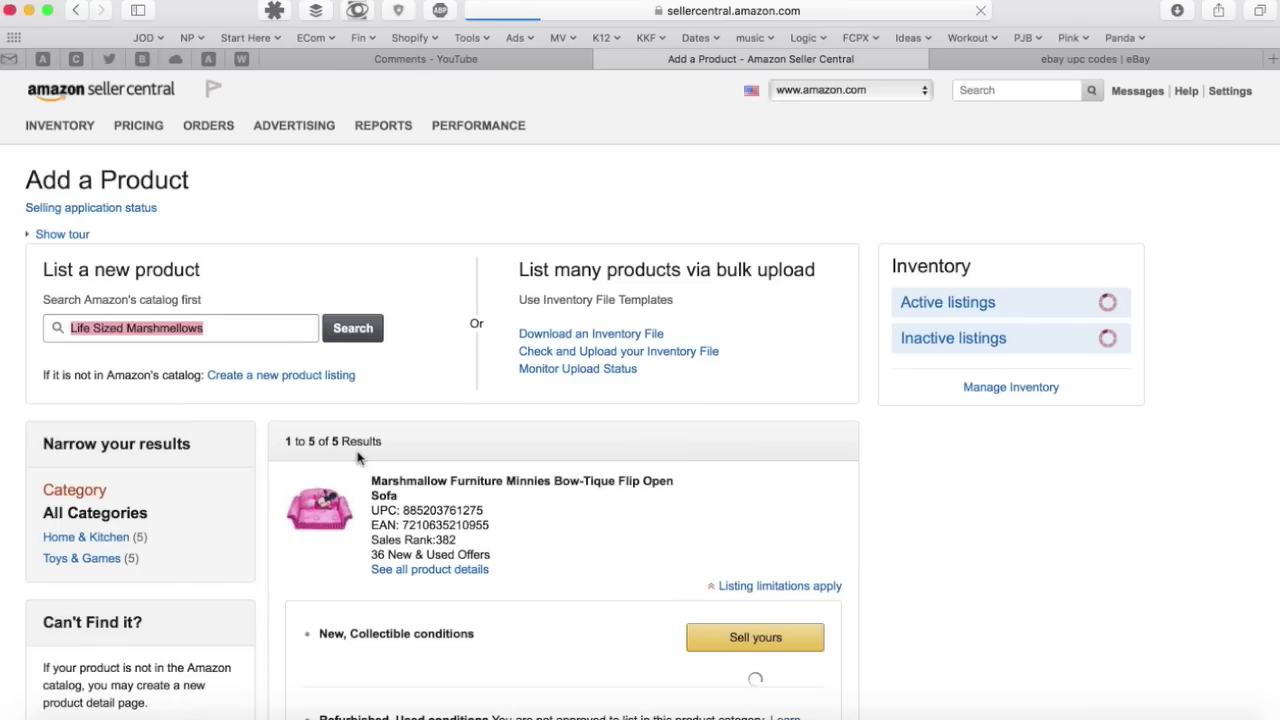
{"action": "scroll", "coordinate": [300, 380], "scroll_direction": "down", "scroll_amount": 2}
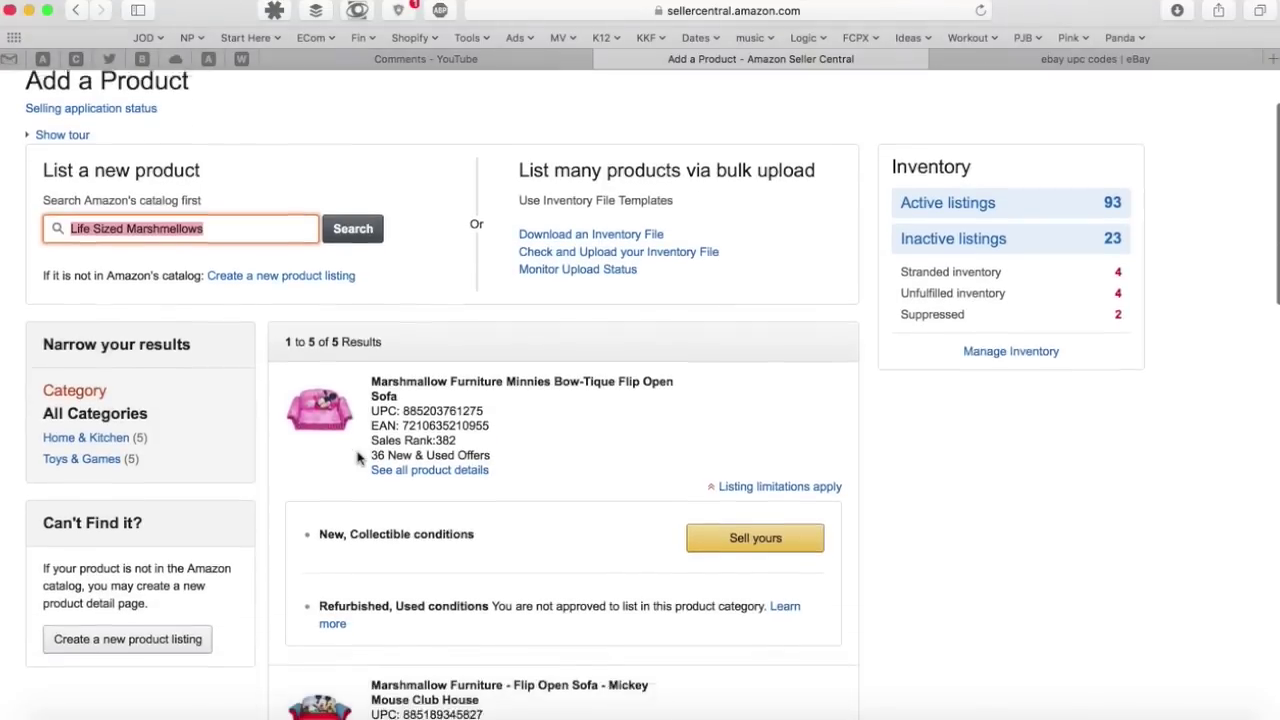
{"action": "left_click", "coordinate": [172, 196]}
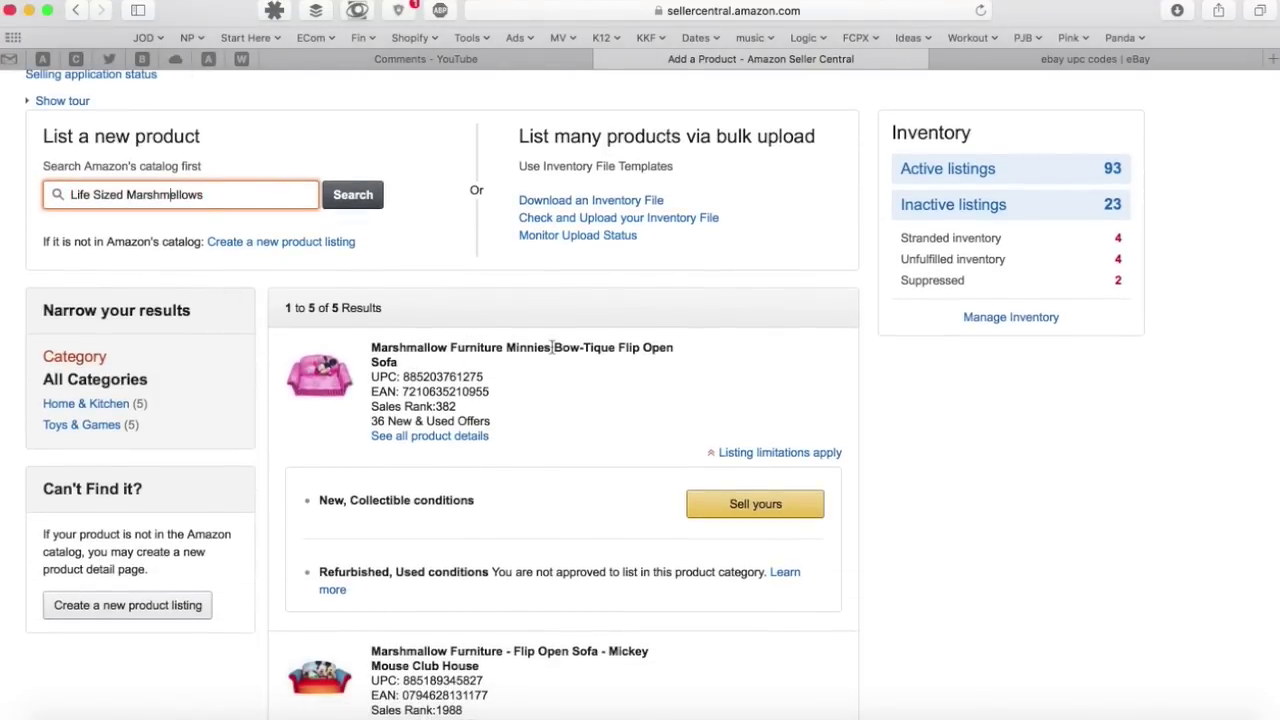
{"action": "scroll", "coordinate": [601, 422], "scroll_direction": "down", "scroll_amount": 1}
{"action": "scroll", "coordinate": [601, 422], "scroll_direction": "down", "scroll_amount": 5}
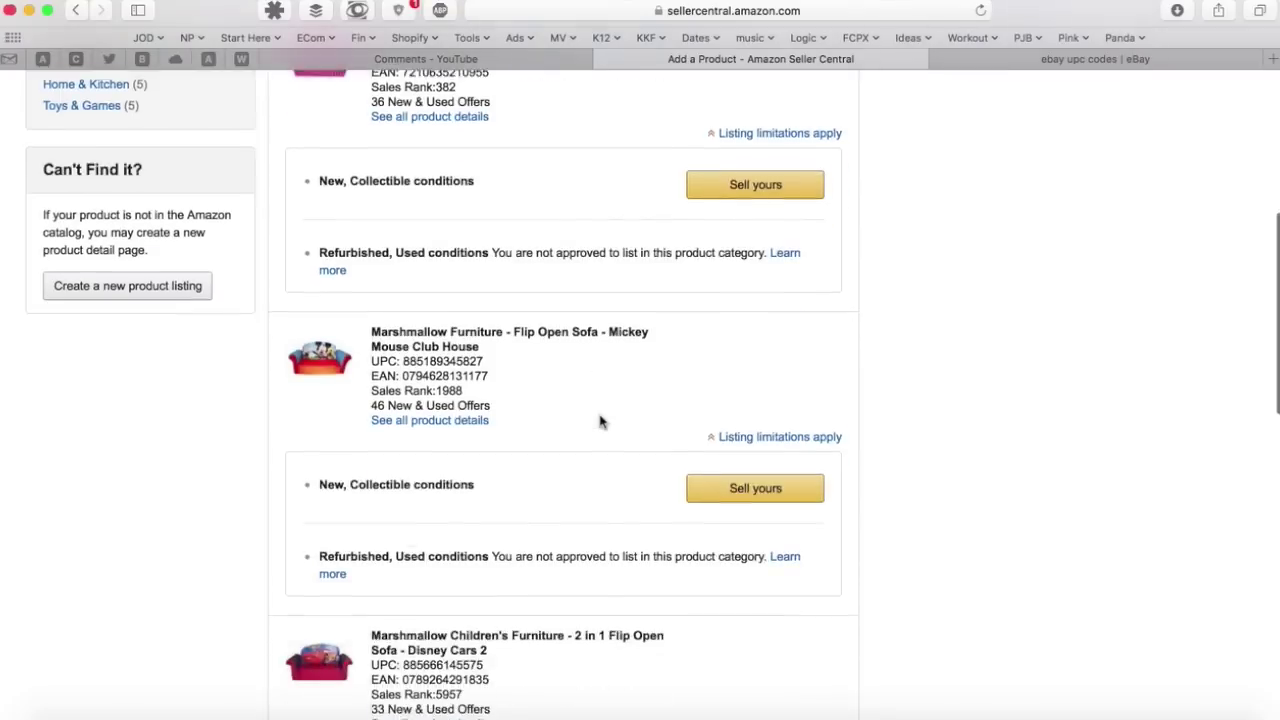
{"action": "scroll", "coordinate": [600, 420], "scroll_direction": "up", "scroll_amount": 7}
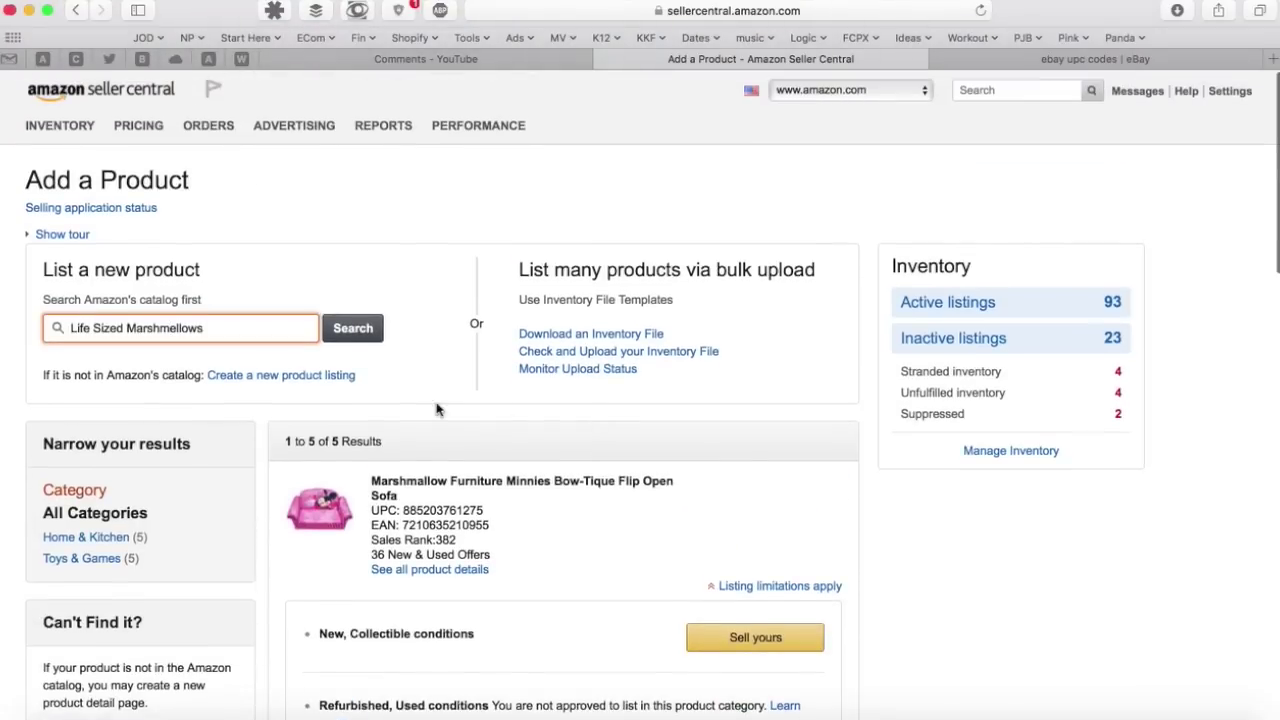
Step: Start a new product listing classified under Everything Else > Other Products > Other Products
{"action": "left_click", "coordinate": [306, 379]}
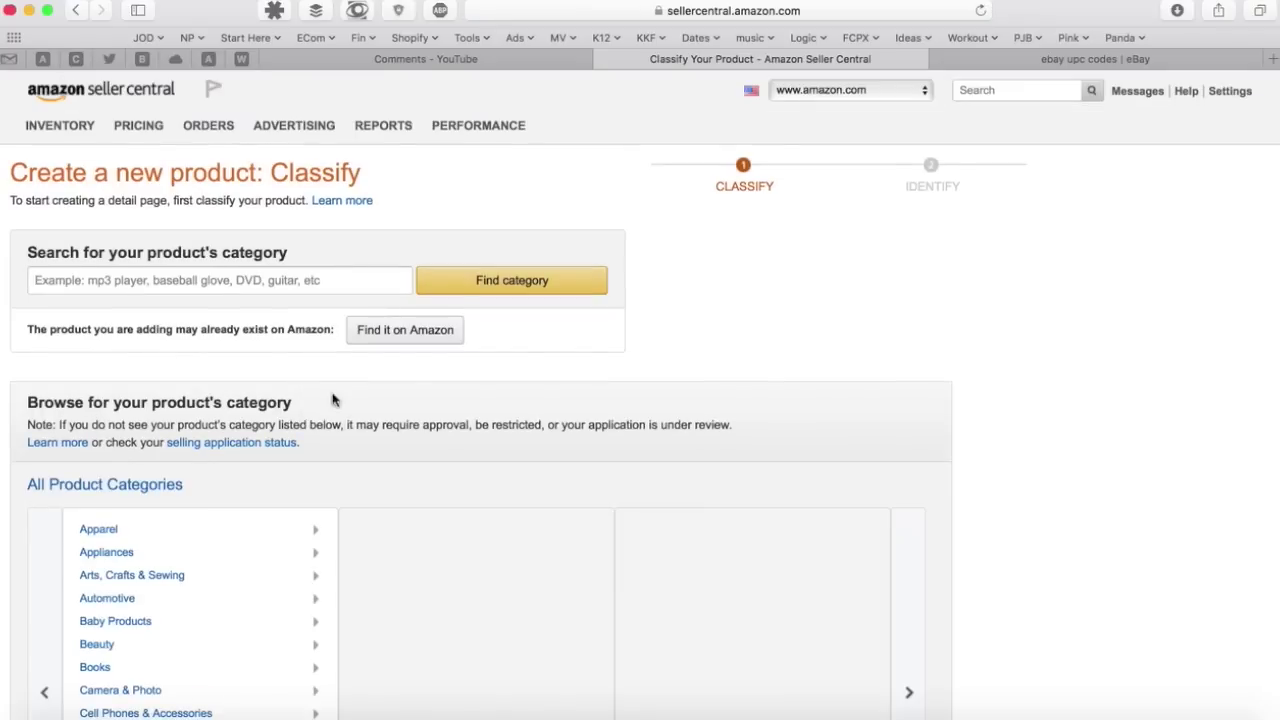
{"action": "scroll", "coordinate": [410, 386], "scroll_direction": "down", "scroll_amount": 5}
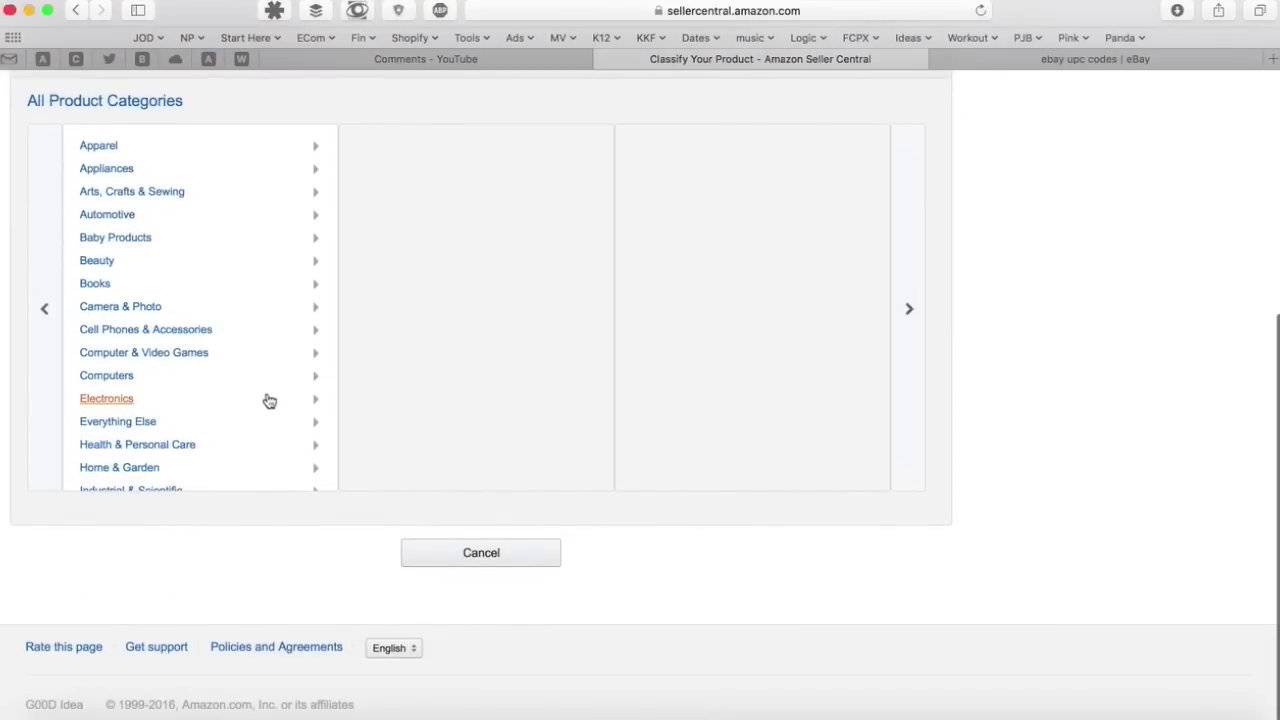
{"action": "scroll", "coordinate": [266, 400], "scroll_direction": "down", "scroll_amount": 3}
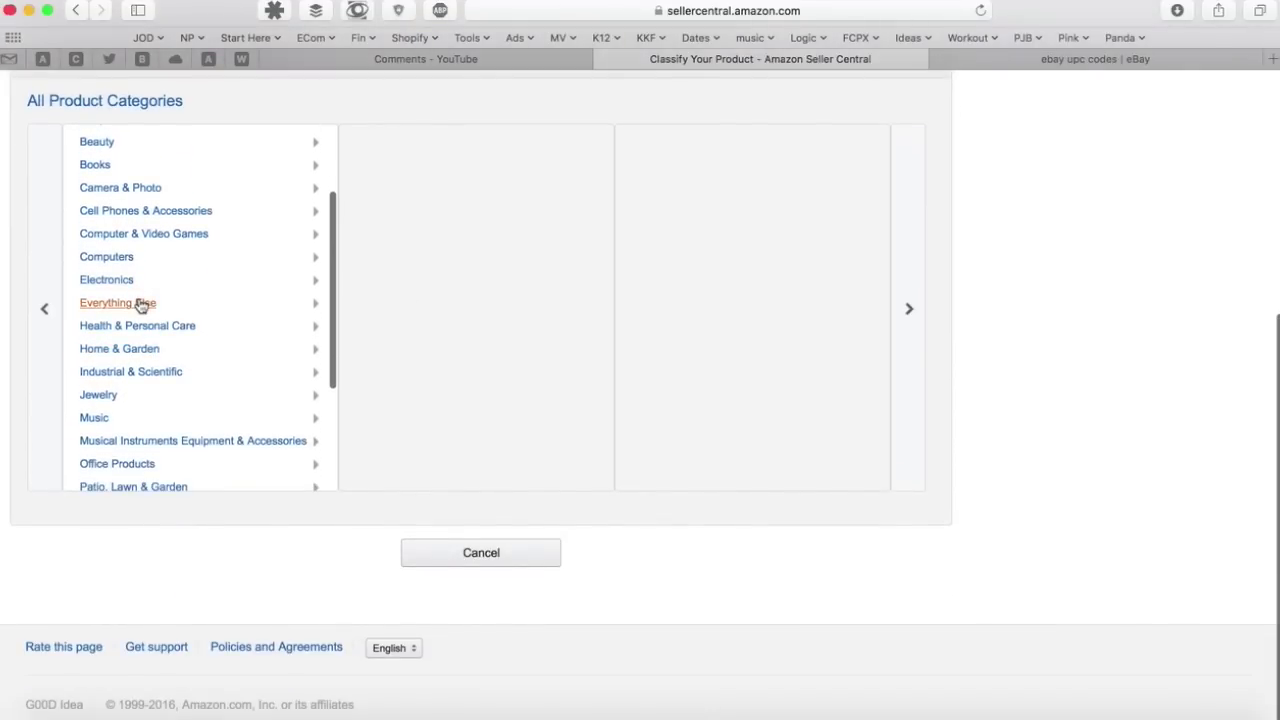
{"action": "left_click", "coordinate": [137, 303]}
{"action": "left_click", "coordinate": [392, 147]}
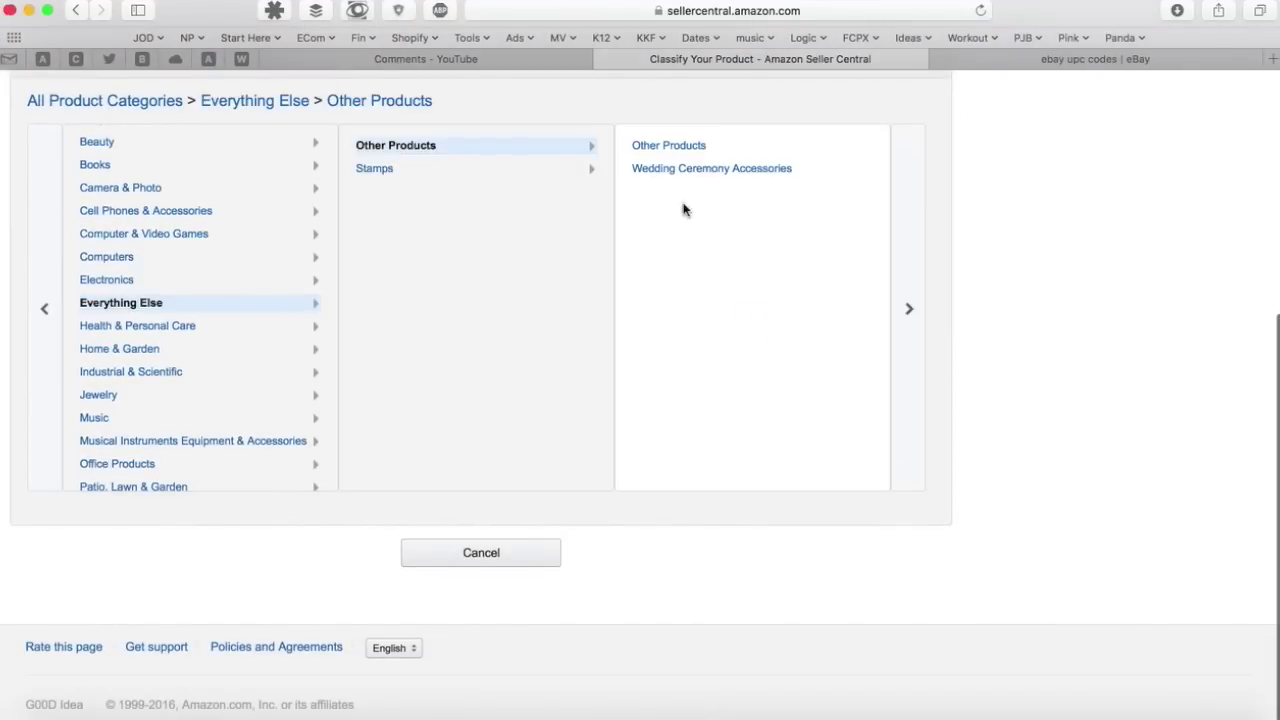
{"action": "left_click", "coordinate": [652, 146]}
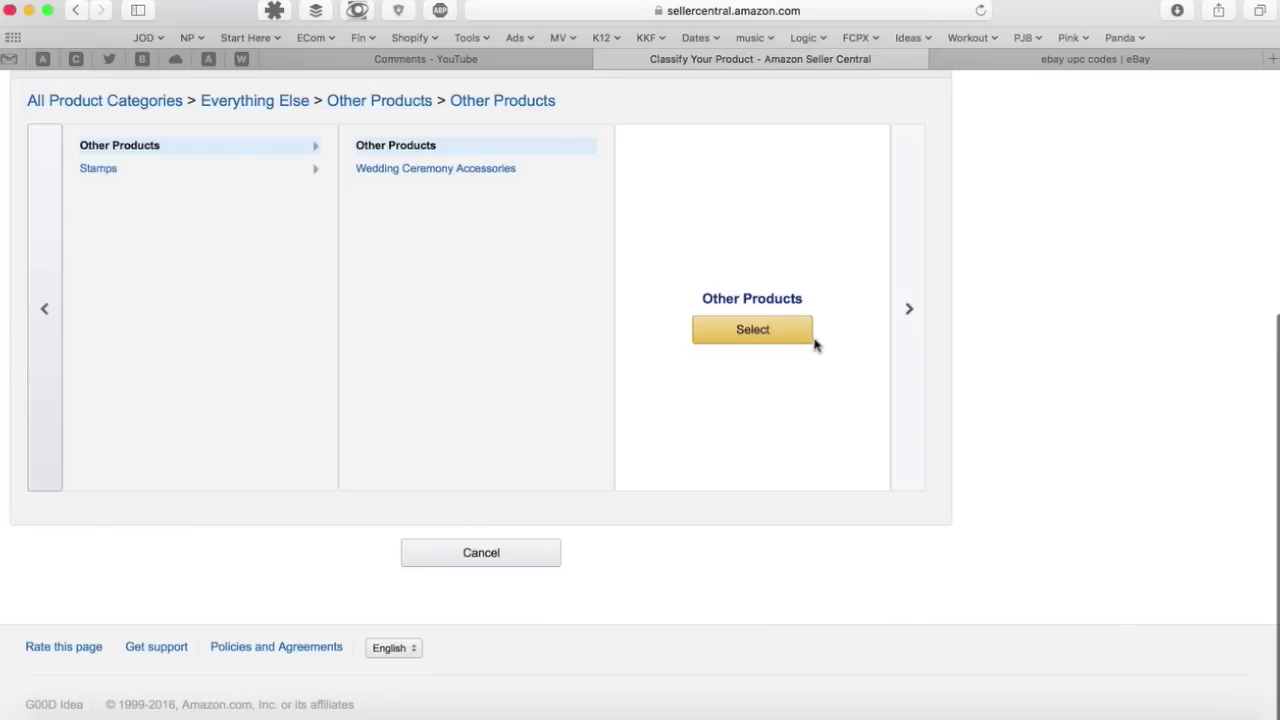
{"action": "left_click", "coordinate": [765, 346]}
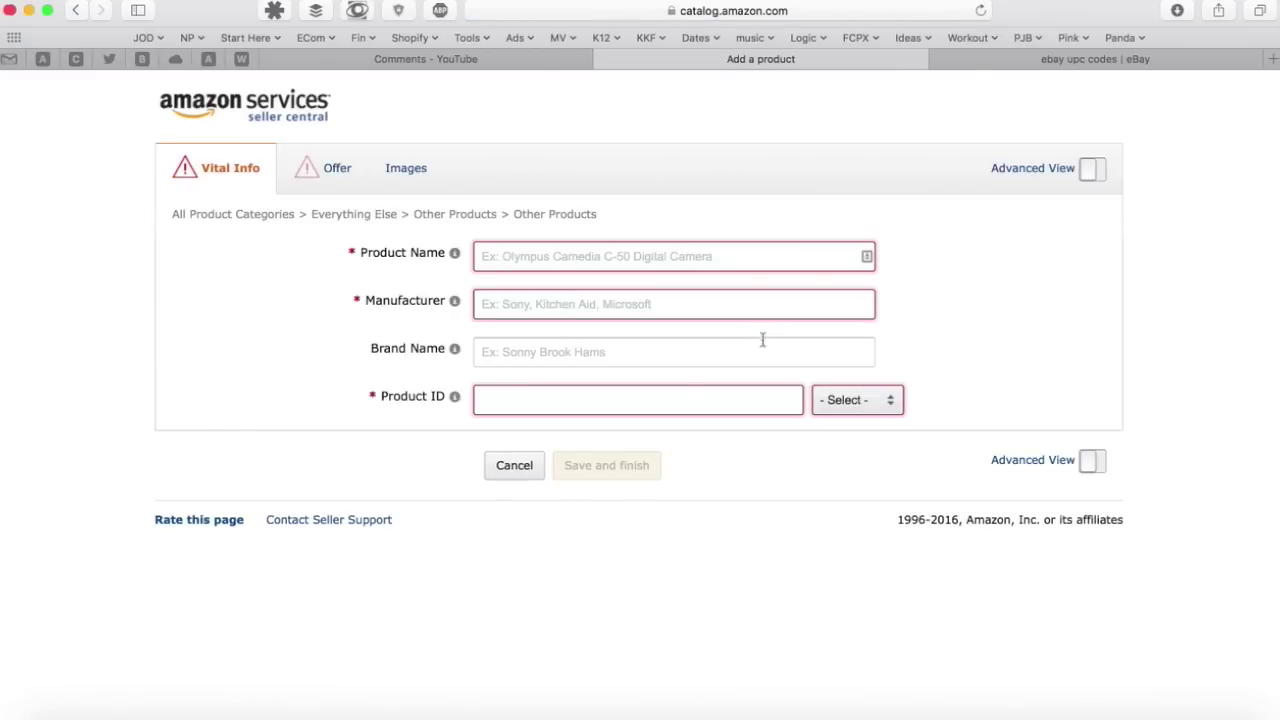
Step: Enter "Life-Sized Marshmallows" as the product name
{"action": "left_click", "coordinate": [535, 256]}
{"action": "type", "text": "Life-Sized Marshmal"}
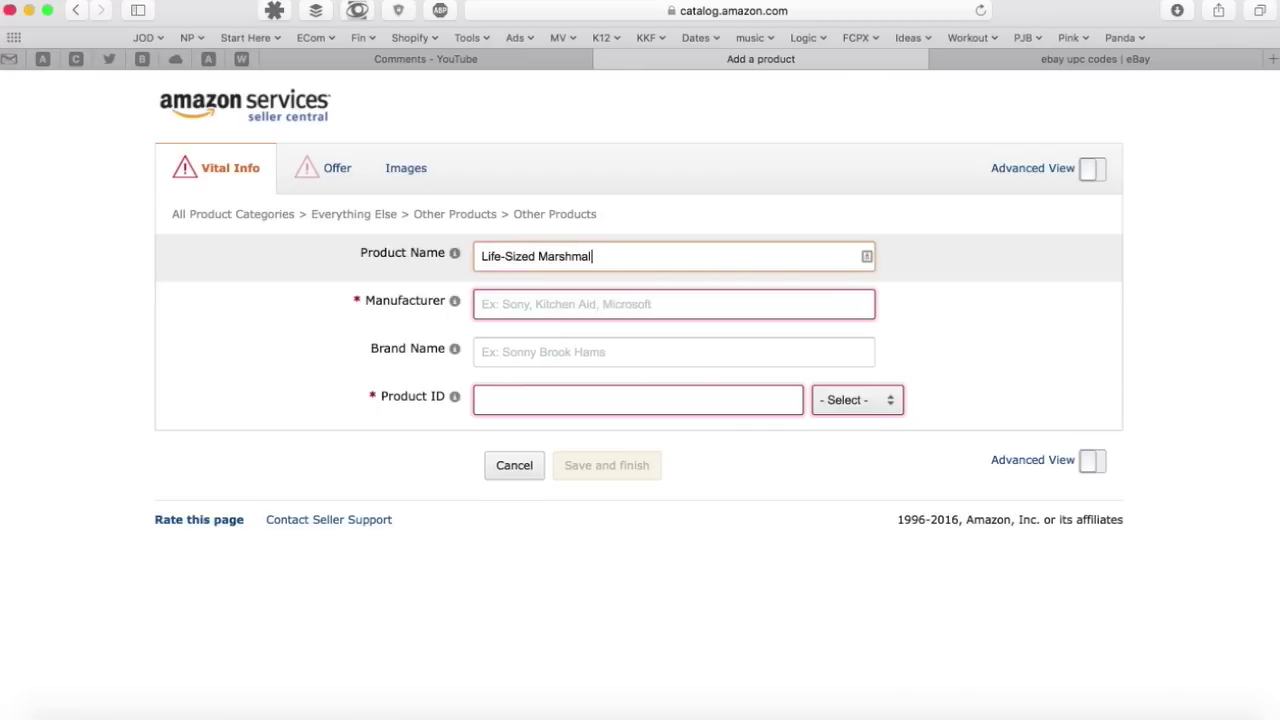
{"action": "type", "text": "lows"}
{"action": "key", "text": "Tab"}
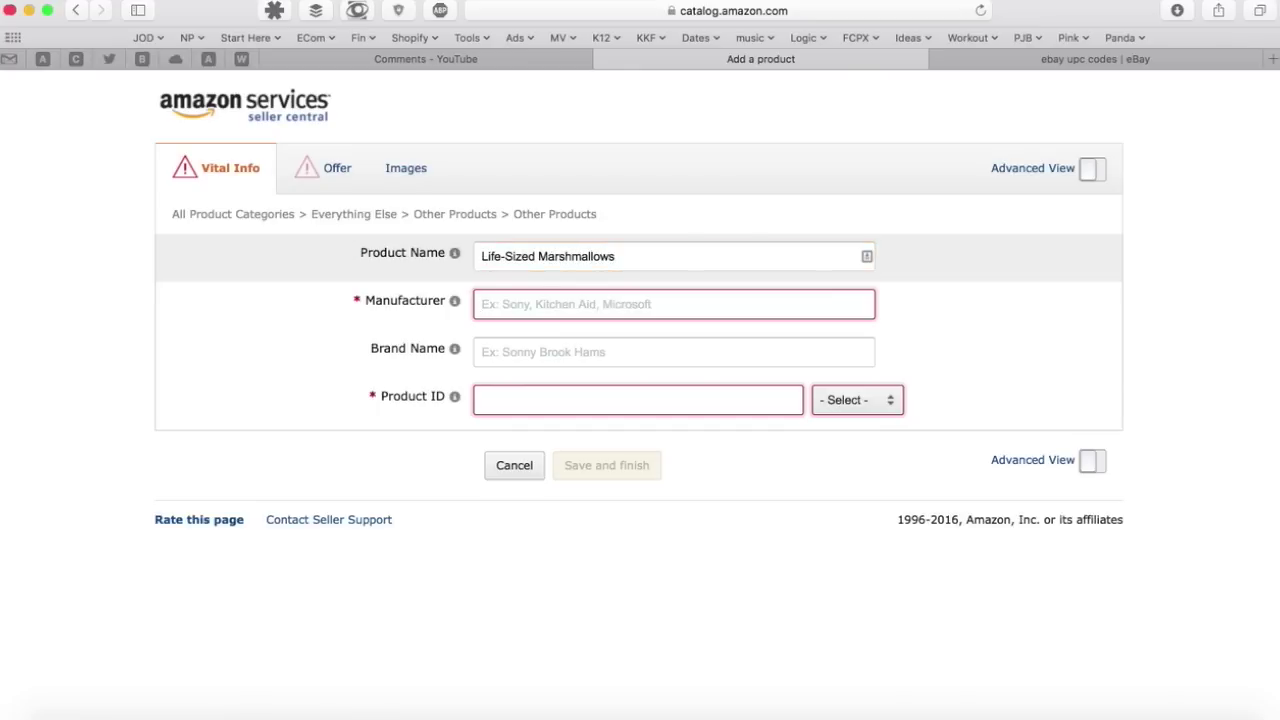
Step: Enter "The Marshmallow Monster" as the manufacturer and copy it into the brand name
{"action": "type", "text": "T"}
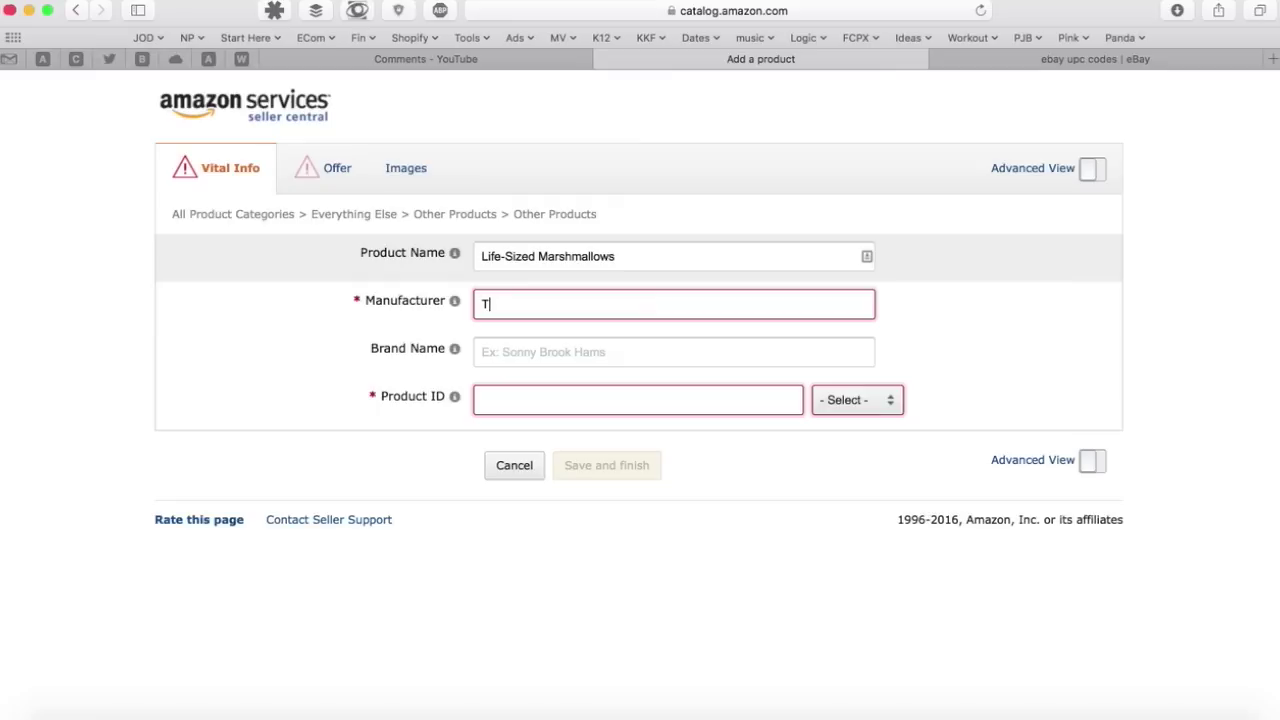
{"action": "type", "text": "he Marshmel"}
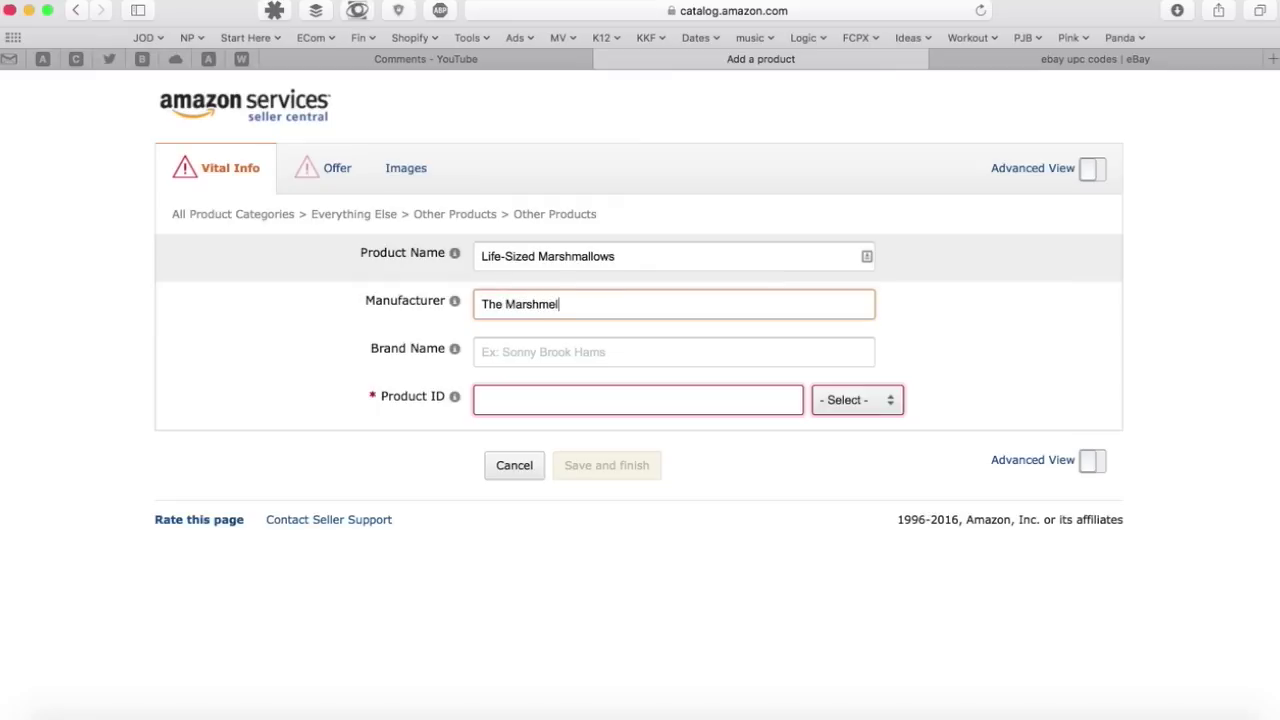
{"action": "key", "text": "BackSpace"}
{"action": "type", "text": "arshmallow Monsto"}
{"action": "key", "text": "Tab"}
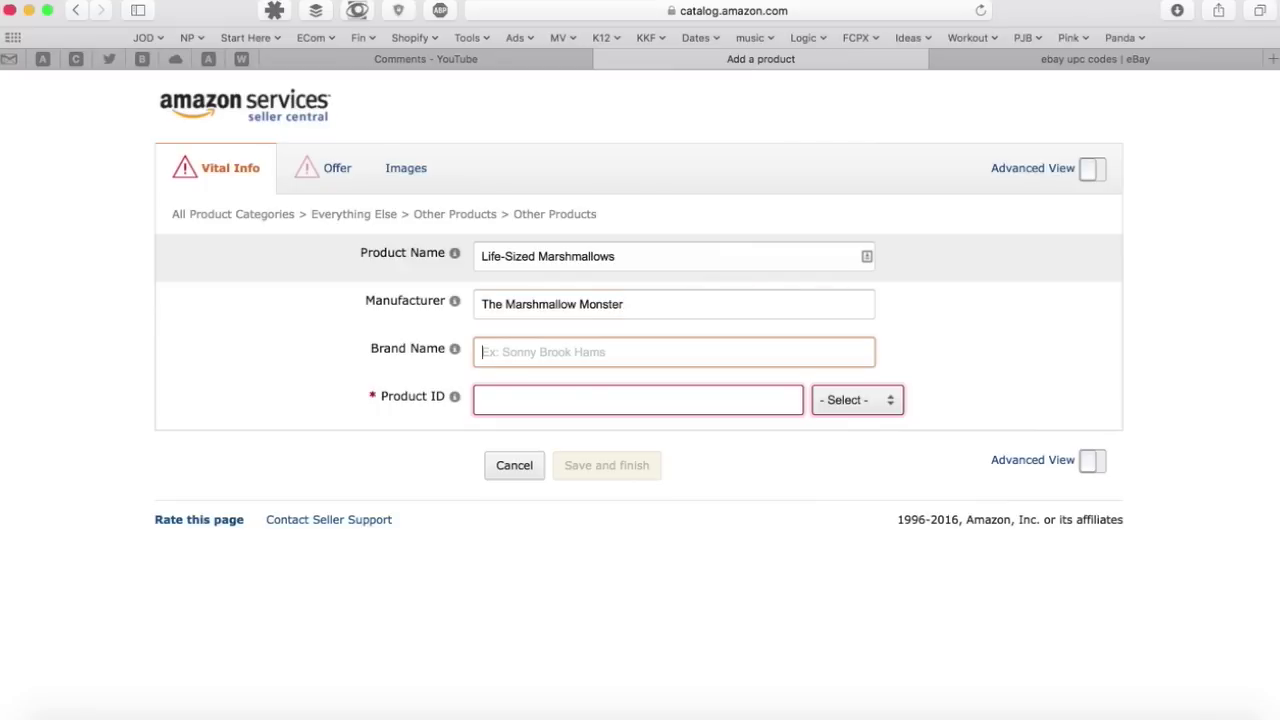
{"action": "key", "text": "shift+Tab"}
{"action": "key", "text": "super+c"}
{"action": "key", "text": "Tab"}
{"action": "key", "text": "super+v"}
{"action": "key", "text": "Tab"}
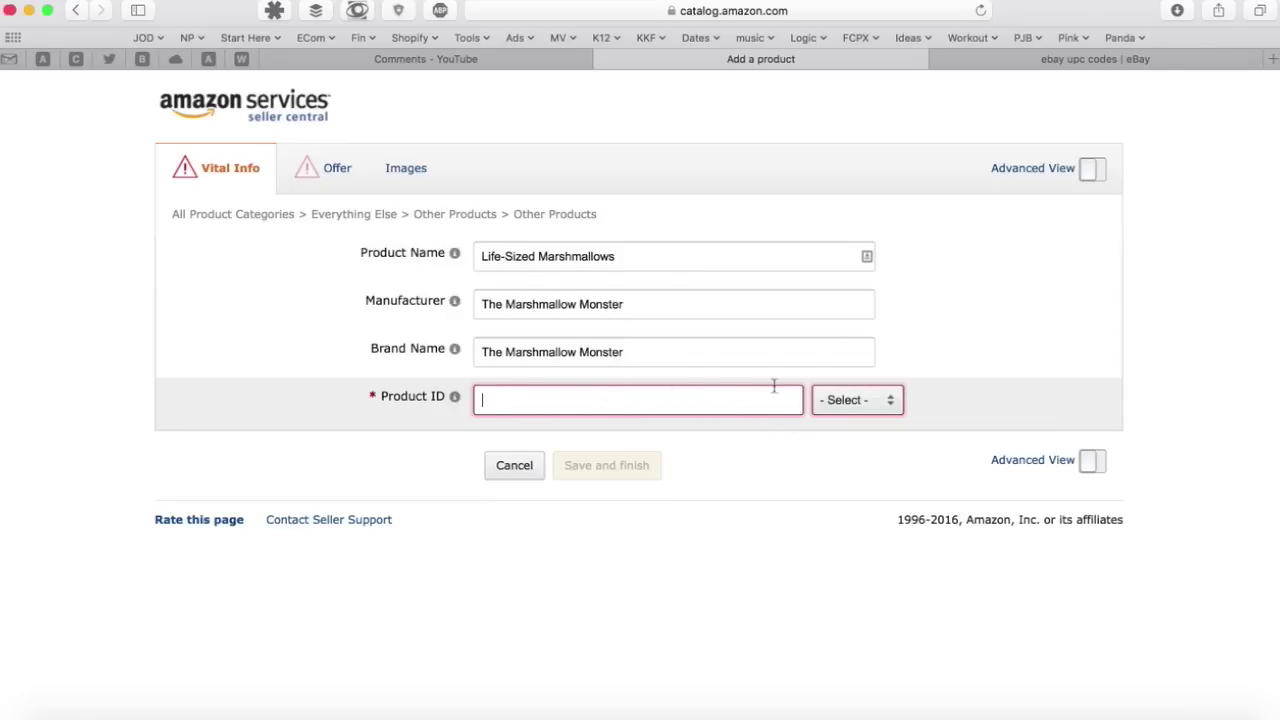
Step: Check the required offer details, and set the product ID type to UPC in the vital info
{"action": "left_click", "coordinate": [312, 176]}
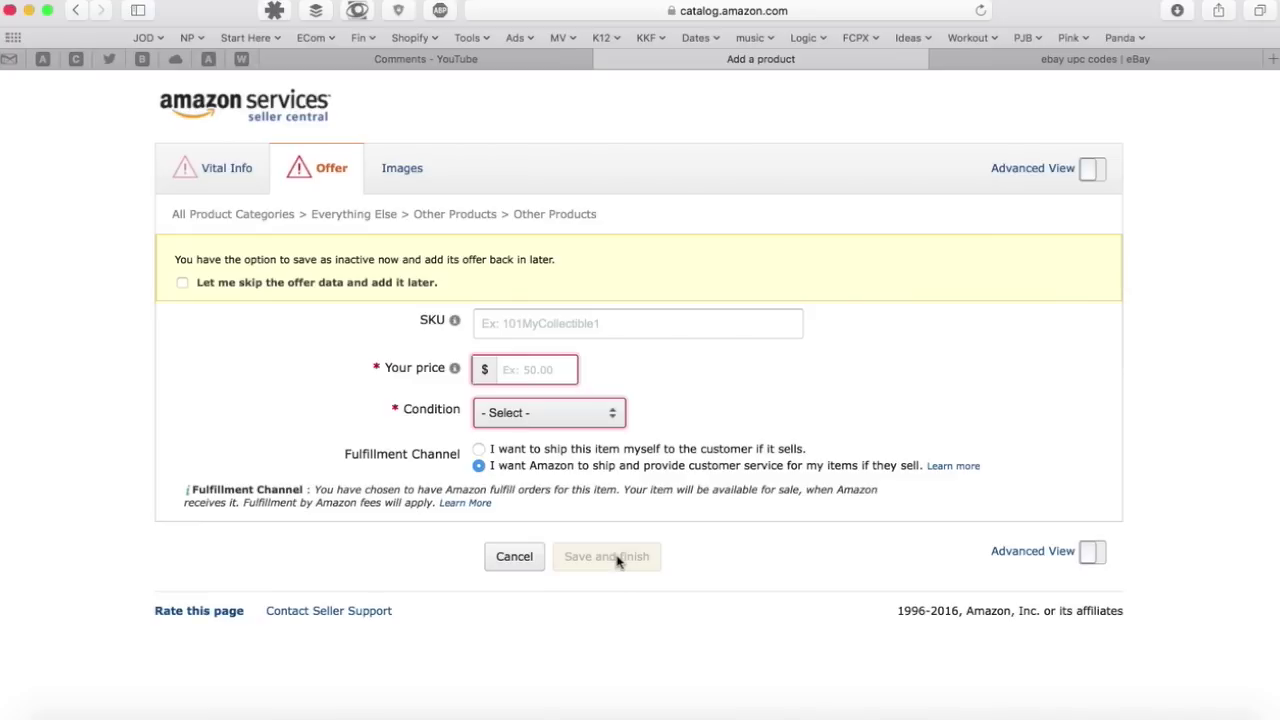
{"action": "left_click", "coordinate": [220, 192]}
{"action": "left_click", "coordinate": [890, 403]}
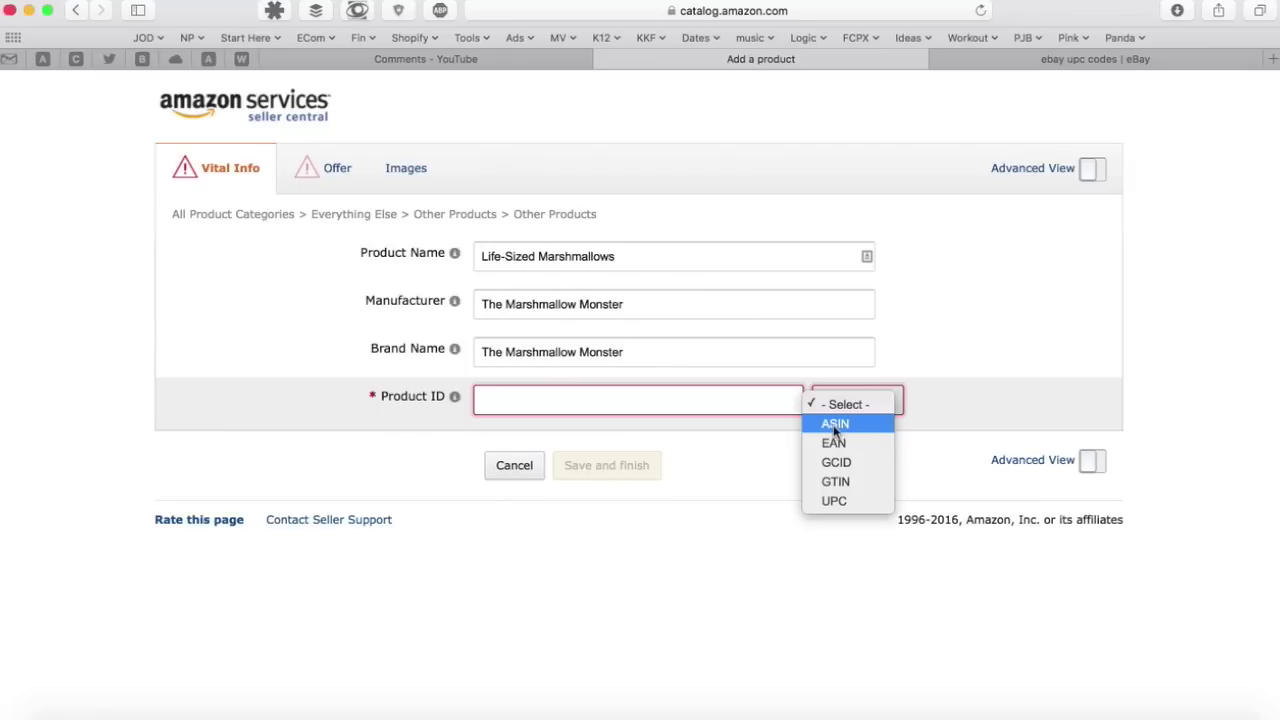
{"action": "left_click", "coordinate": [834, 501]}
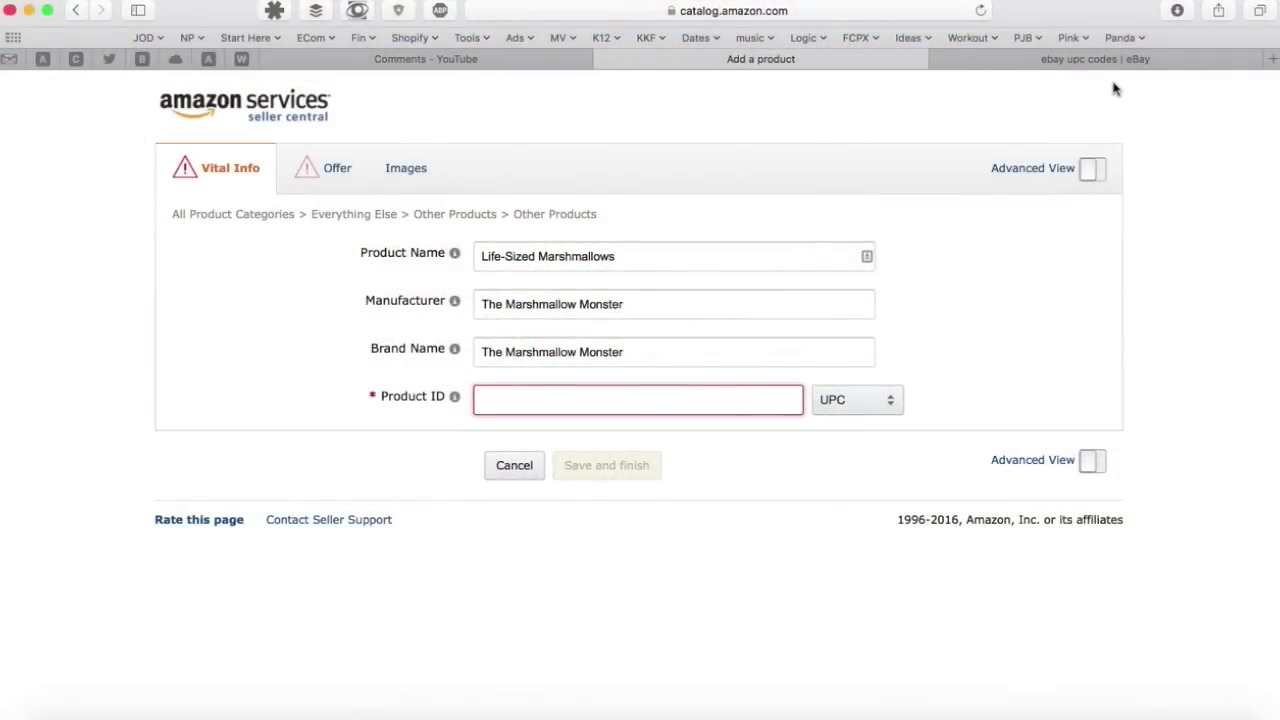
Step: Switch to the eBay results for "ebay upc codes" and examine the search phrase and the bulk barcode offers
{"action": "left_click", "coordinate": [1106, 62]}
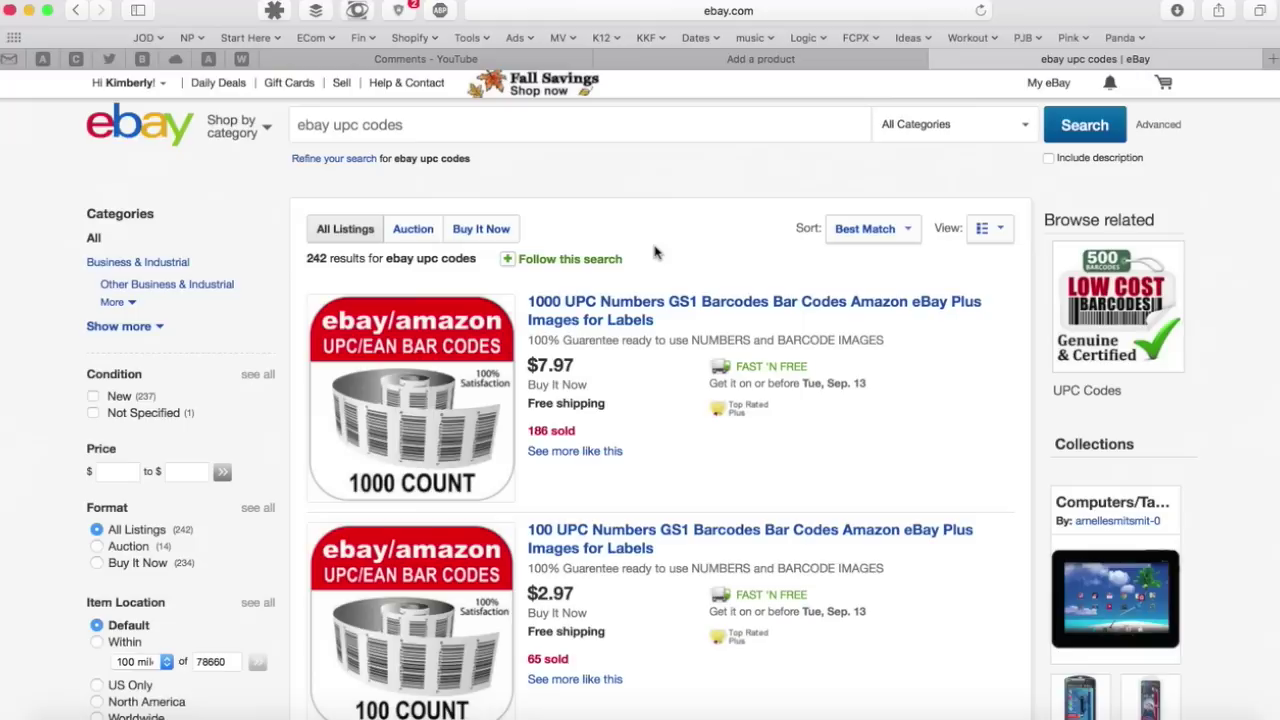
{"action": "left_click_drag", "start_coordinate": [300, 124], "coordinate": [445, 117]}
{"action": "left_click", "coordinate": [415, 124]}
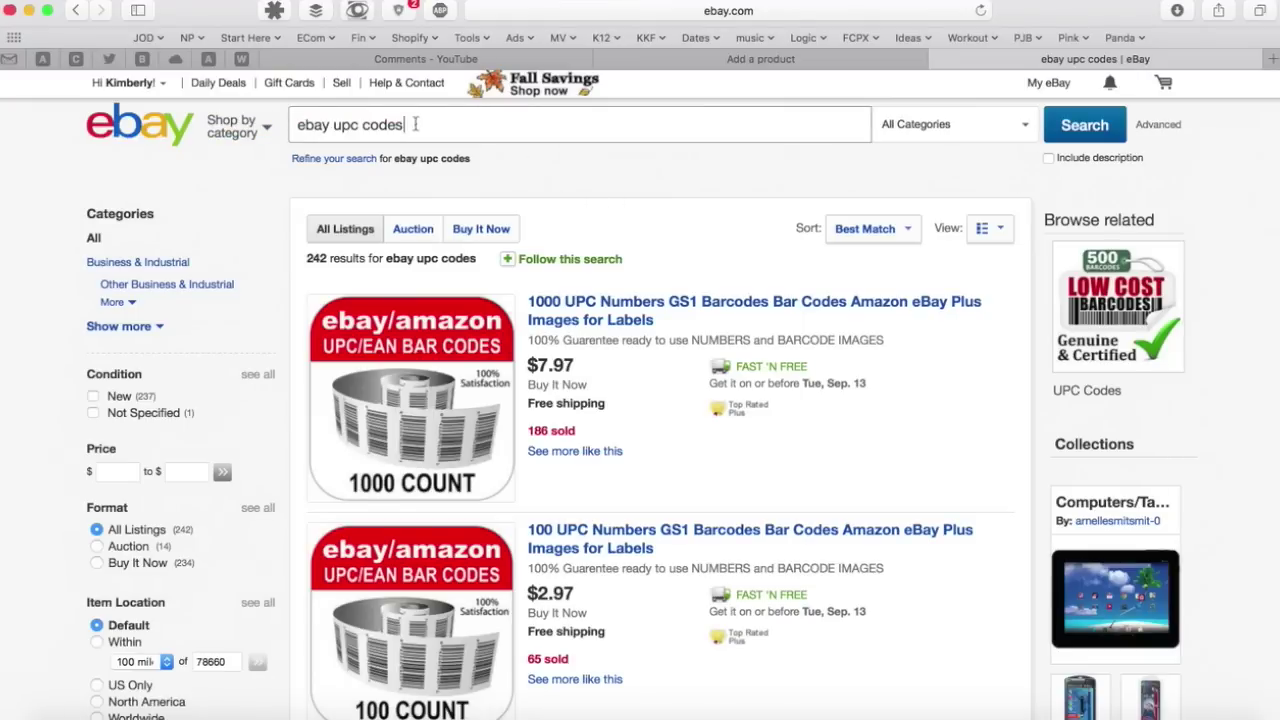
{"action": "scroll", "coordinate": [825, 319], "scroll_direction": "down", "scroll_amount": 2}
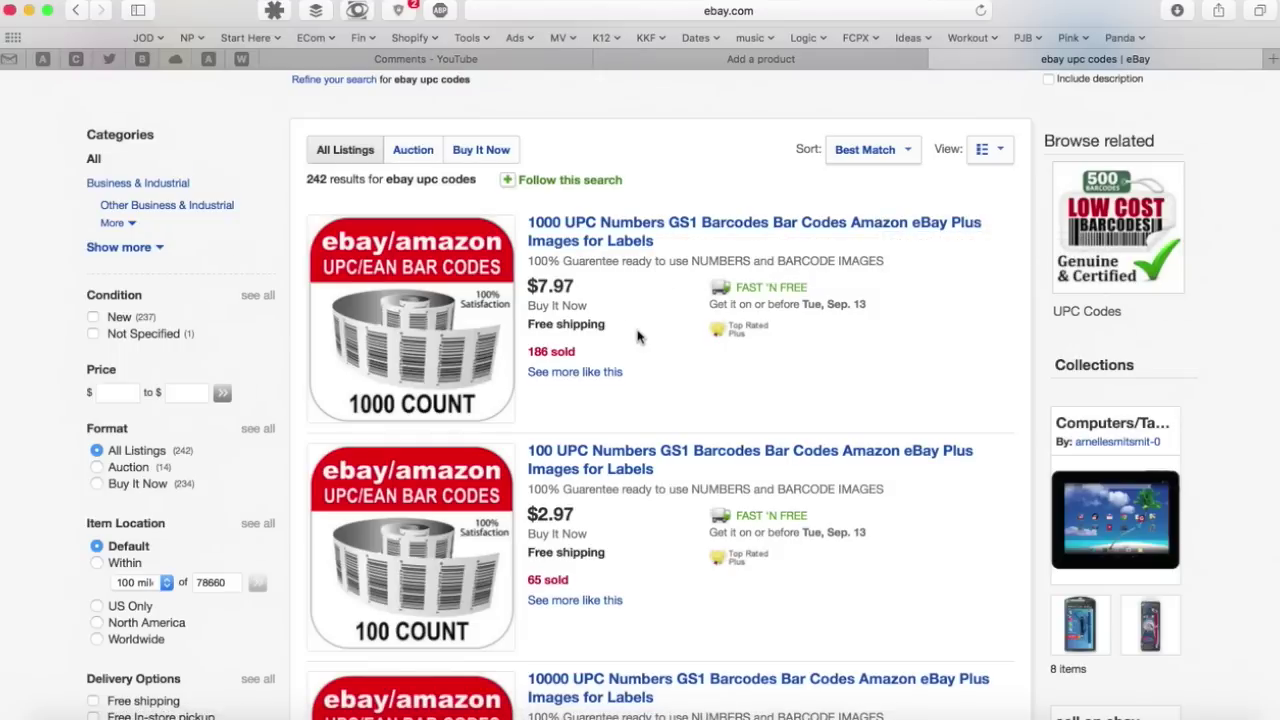
Step: Calculate the cost per code of the 1000-count listing as 7.97/1000 using Spotlight
{"action": "key", "text": "super+space"}
{"action": "type", "text": "7"}
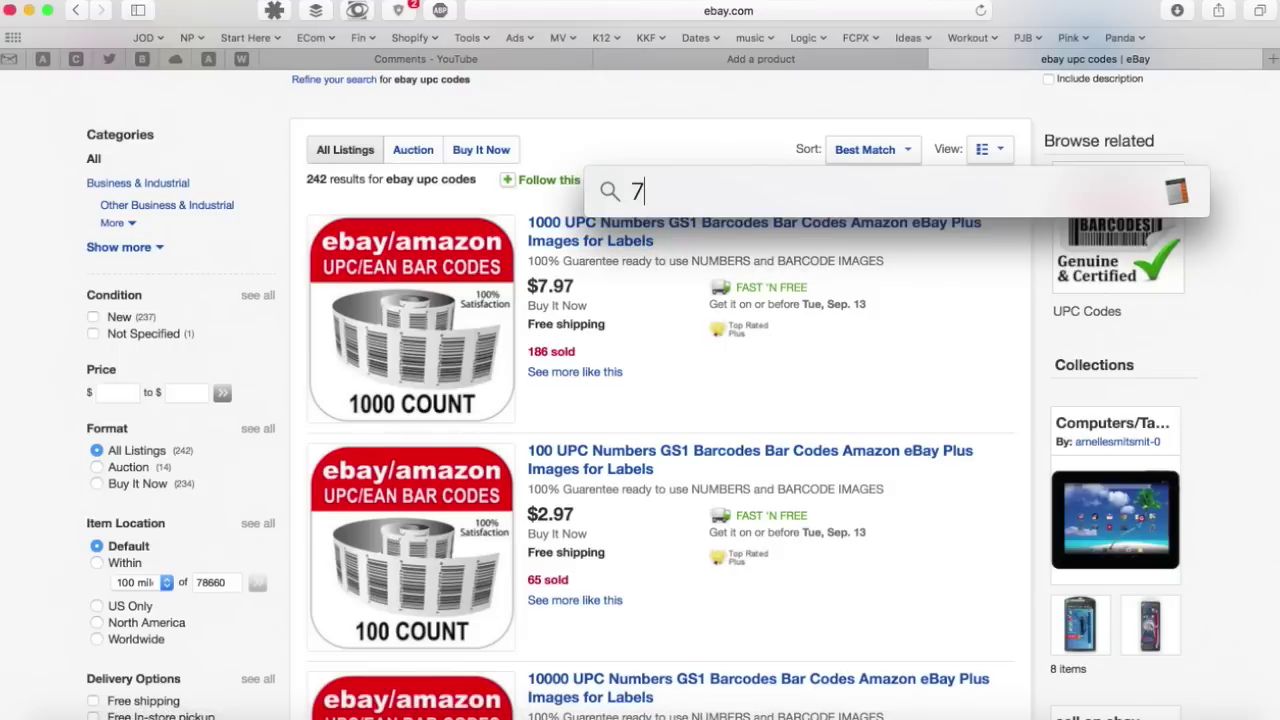
{"action": "type", "text": ".97/1000"}
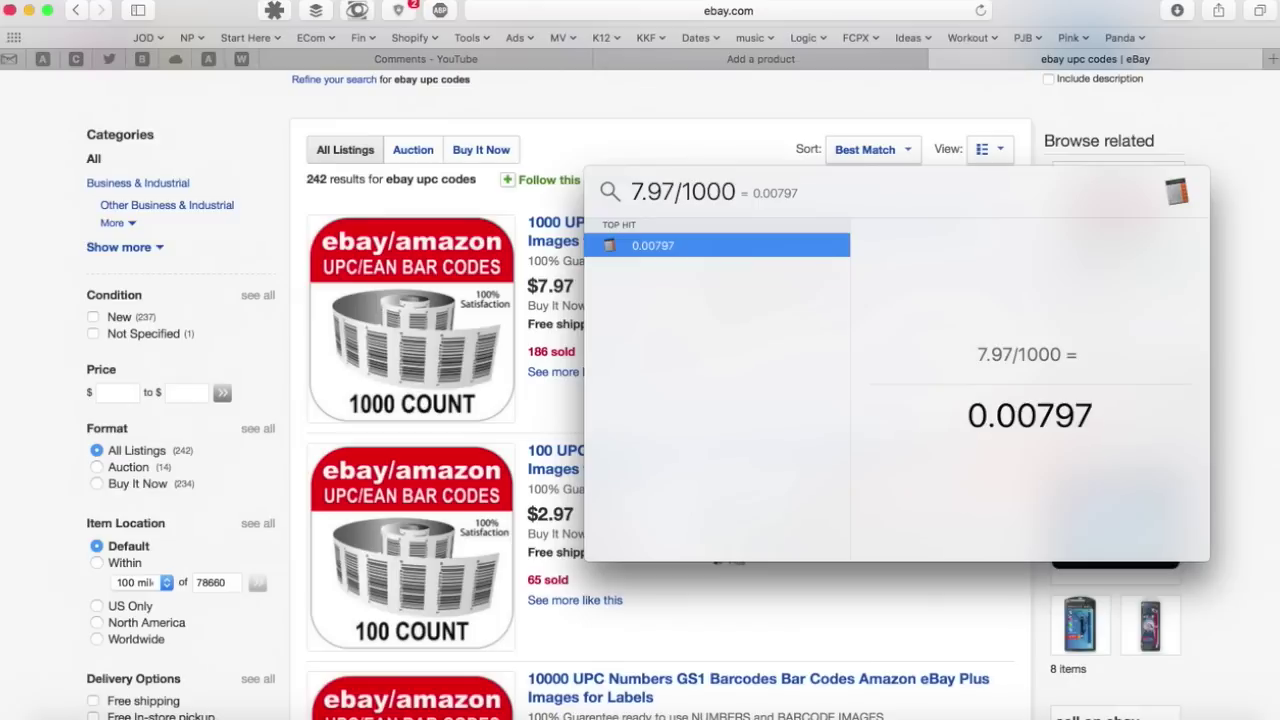
{"action": "key", "text": "Escape"}
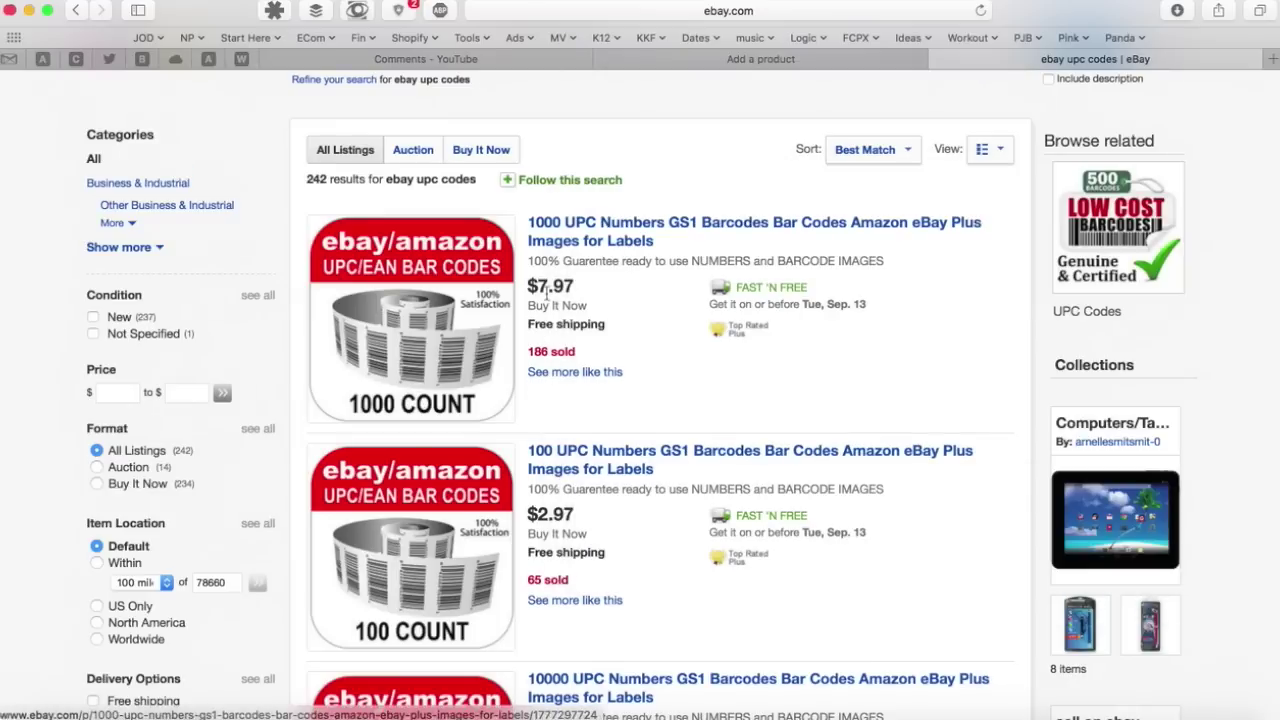
Step: Open the 1000 UPC Numbers GS1 Barcodes listing and review its price and purchase details
{"action": "left_click", "coordinate": [593, 242]}
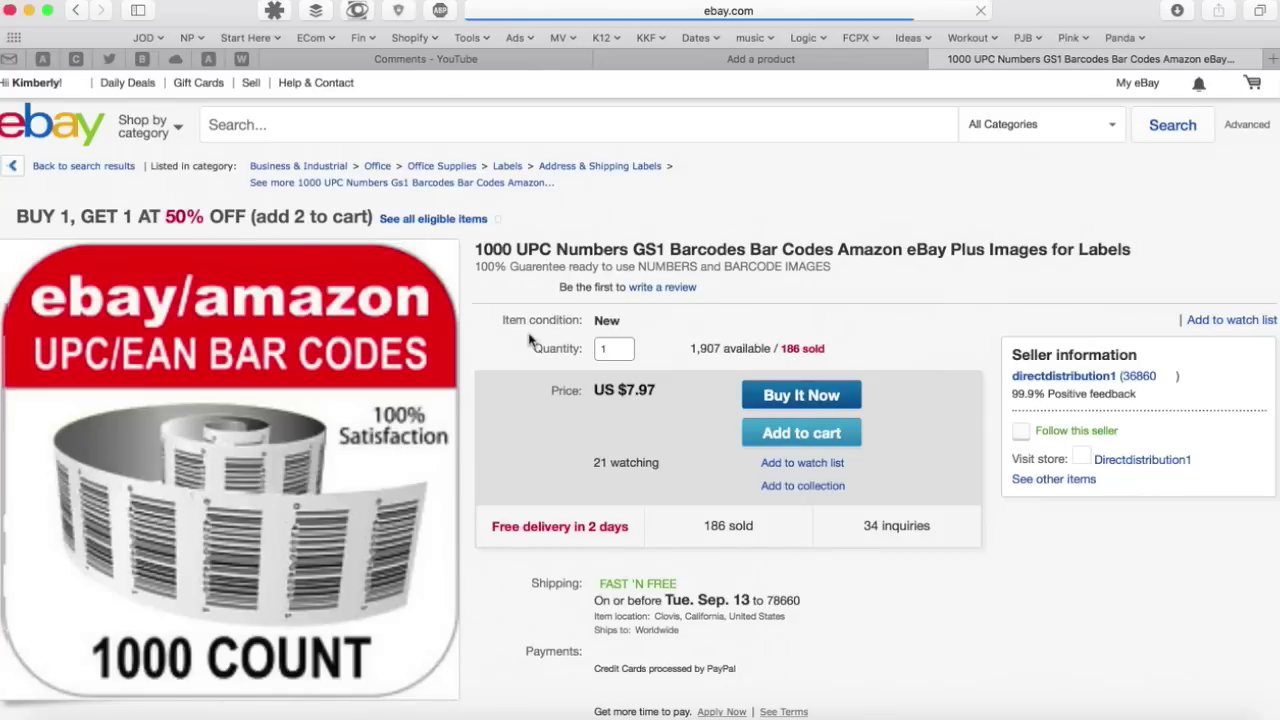
{"action": "scroll", "coordinate": [690, 394], "scroll_direction": "down", "scroll_amount": 1}
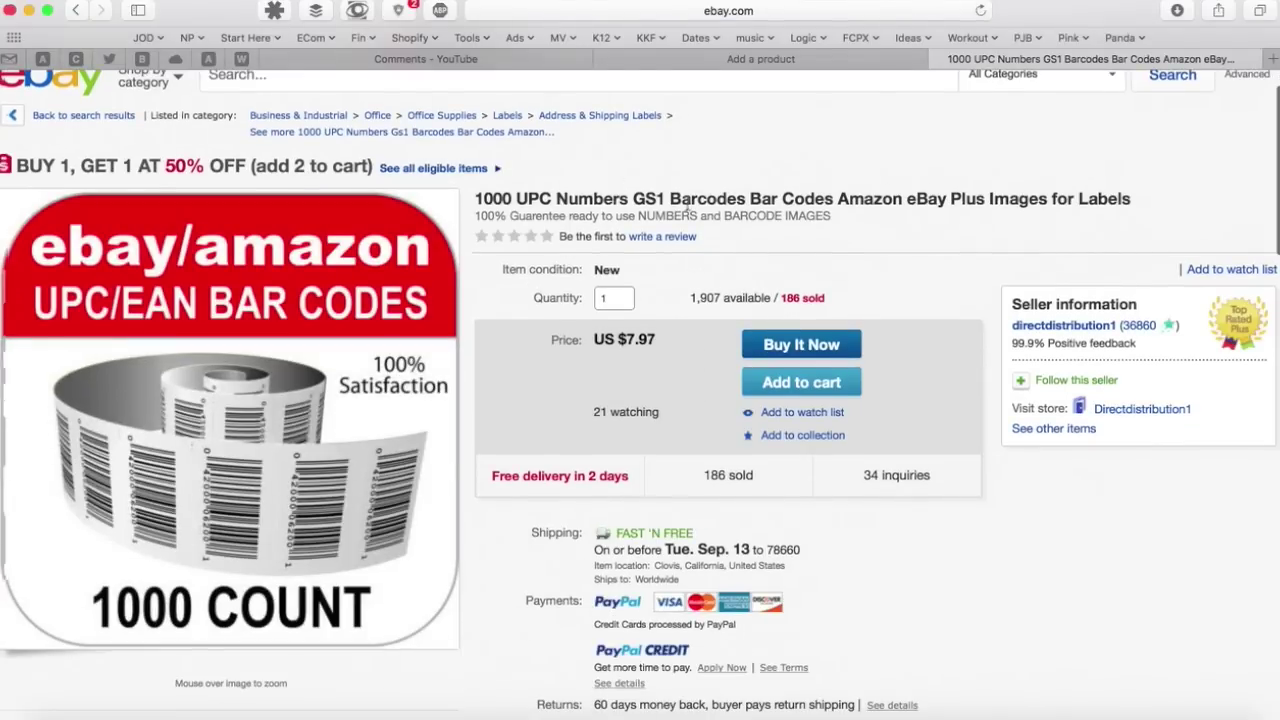
{"action": "scroll", "coordinate": [638, 316], "scroll_direction": "down", "scroll_amount": 1}
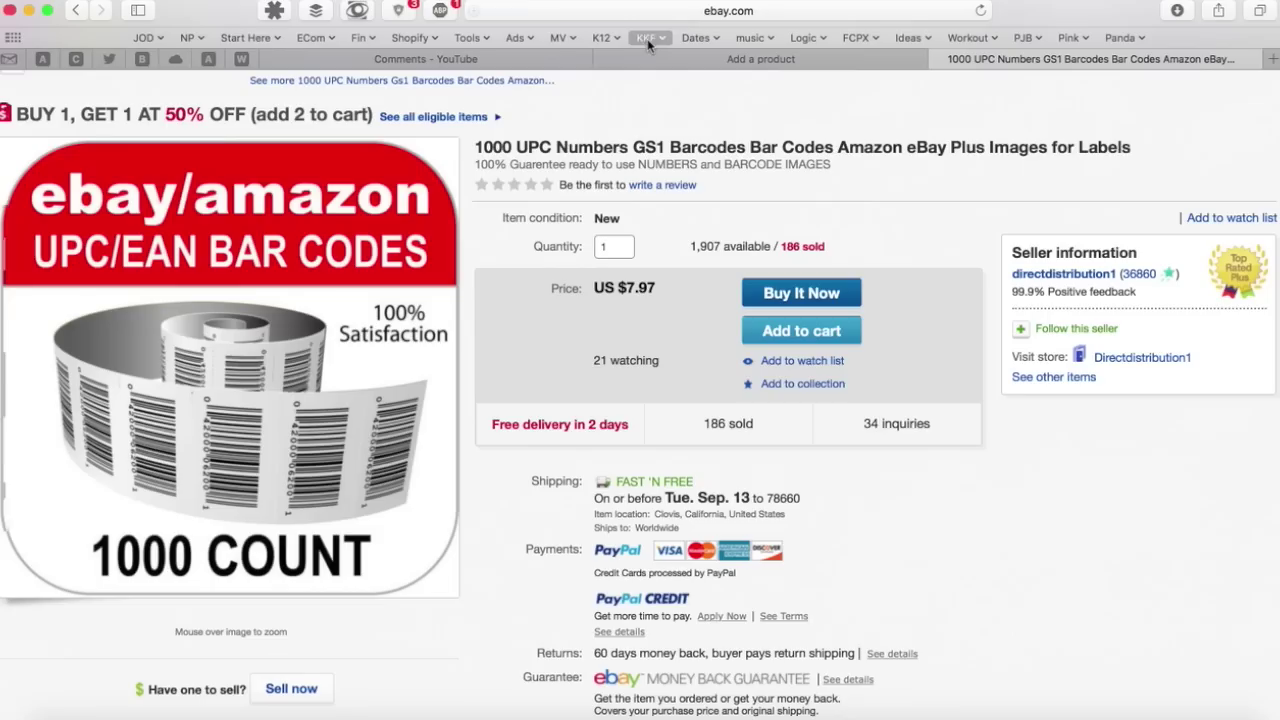
{"action": "left_click", "coordinate": [657, 61]}
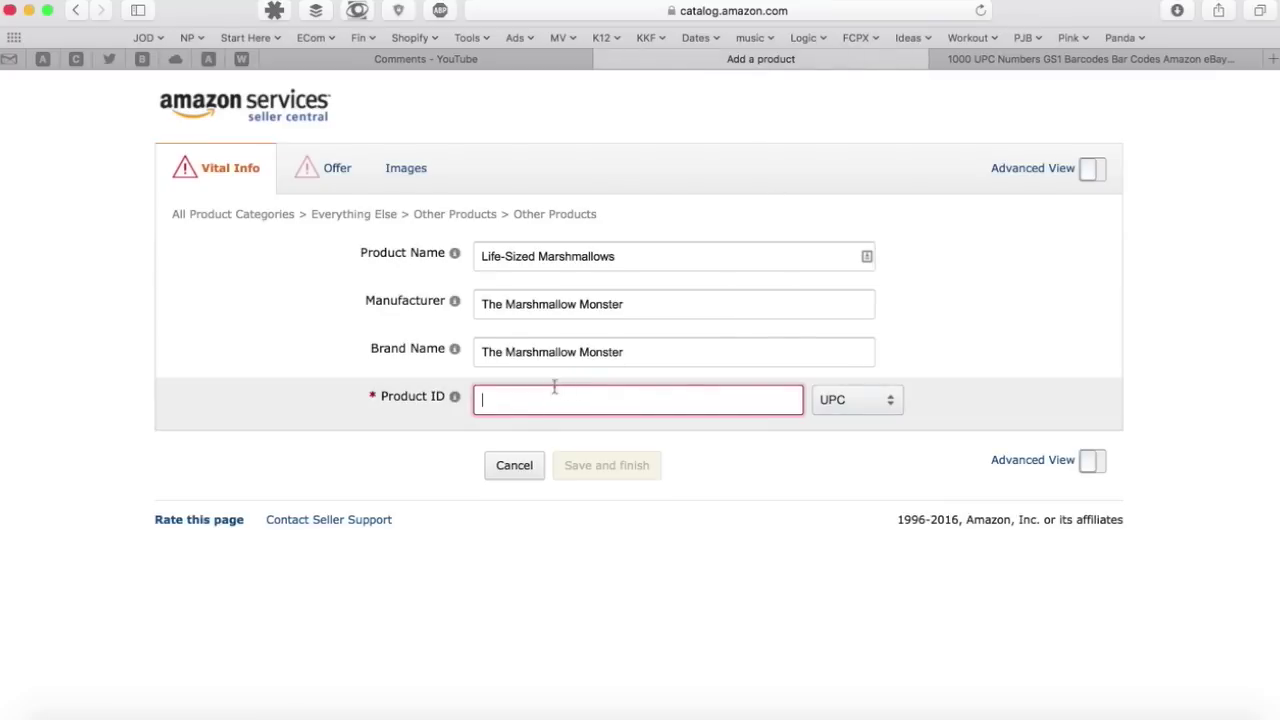
{"action": "type", "text": "239485723094587"}
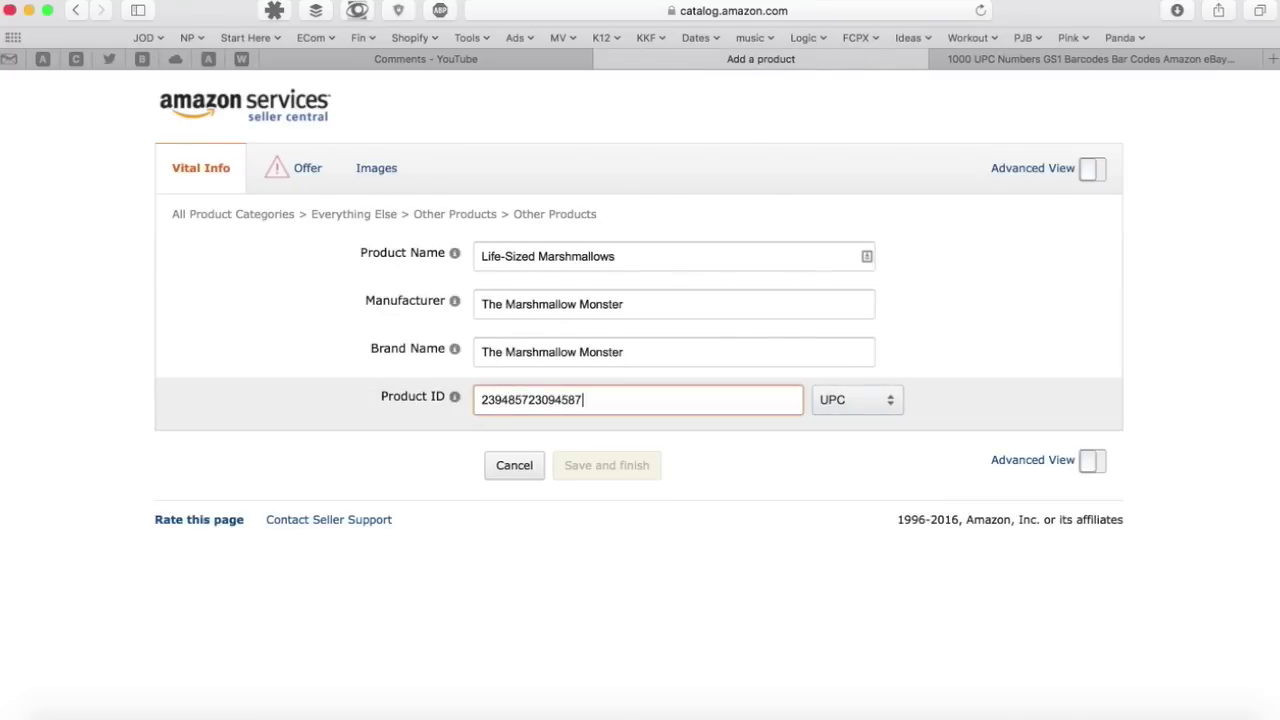